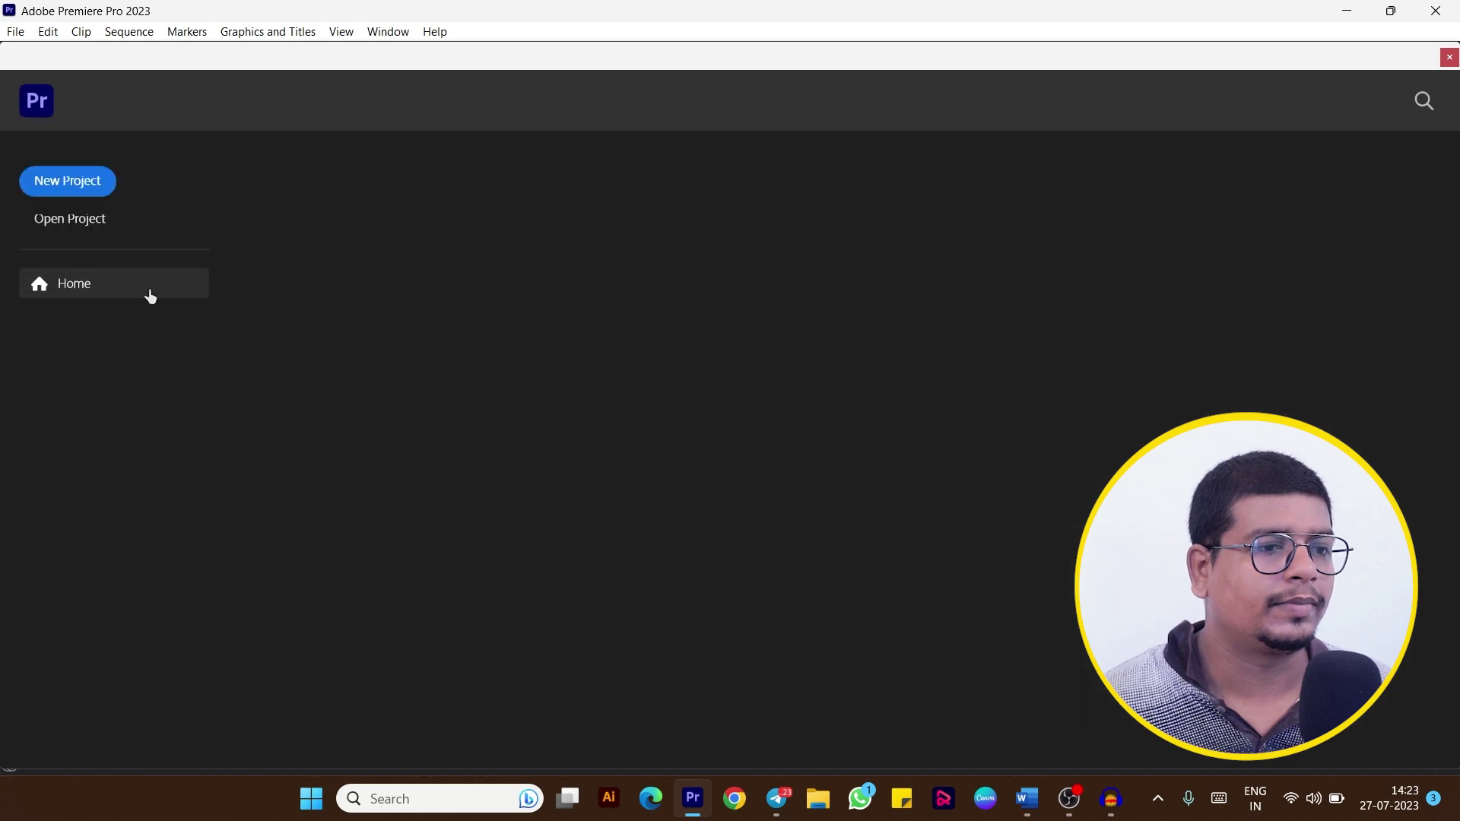
# Start a new project from the Premiere Pro Home screen.
pyautogui.click(98, 179)
pyautogui.write('nfknqnkfq')
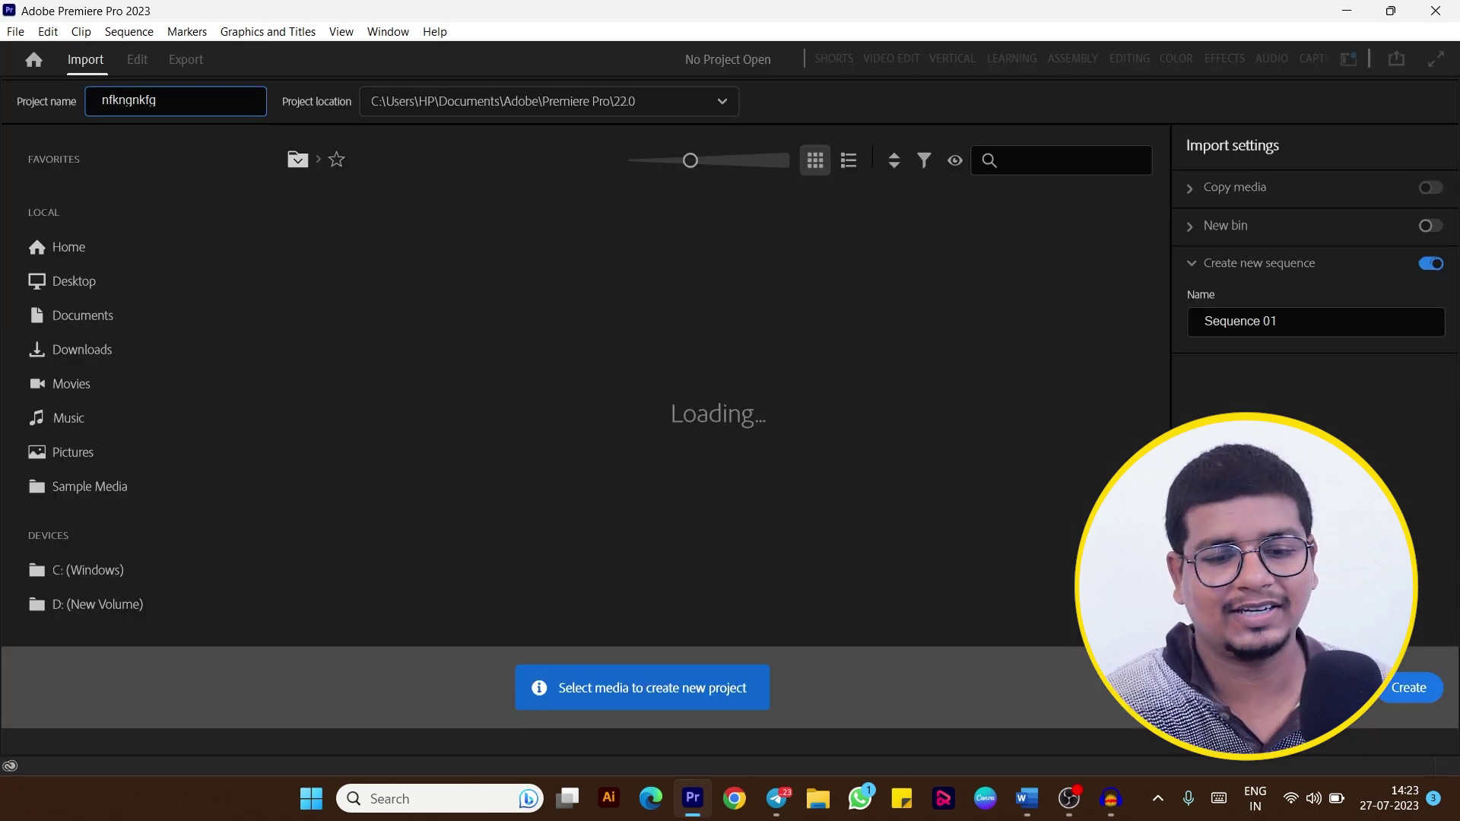
# Create the project and carry Artboard 1.png from the desktop toward Premiere.
pyautogui.press('Return')
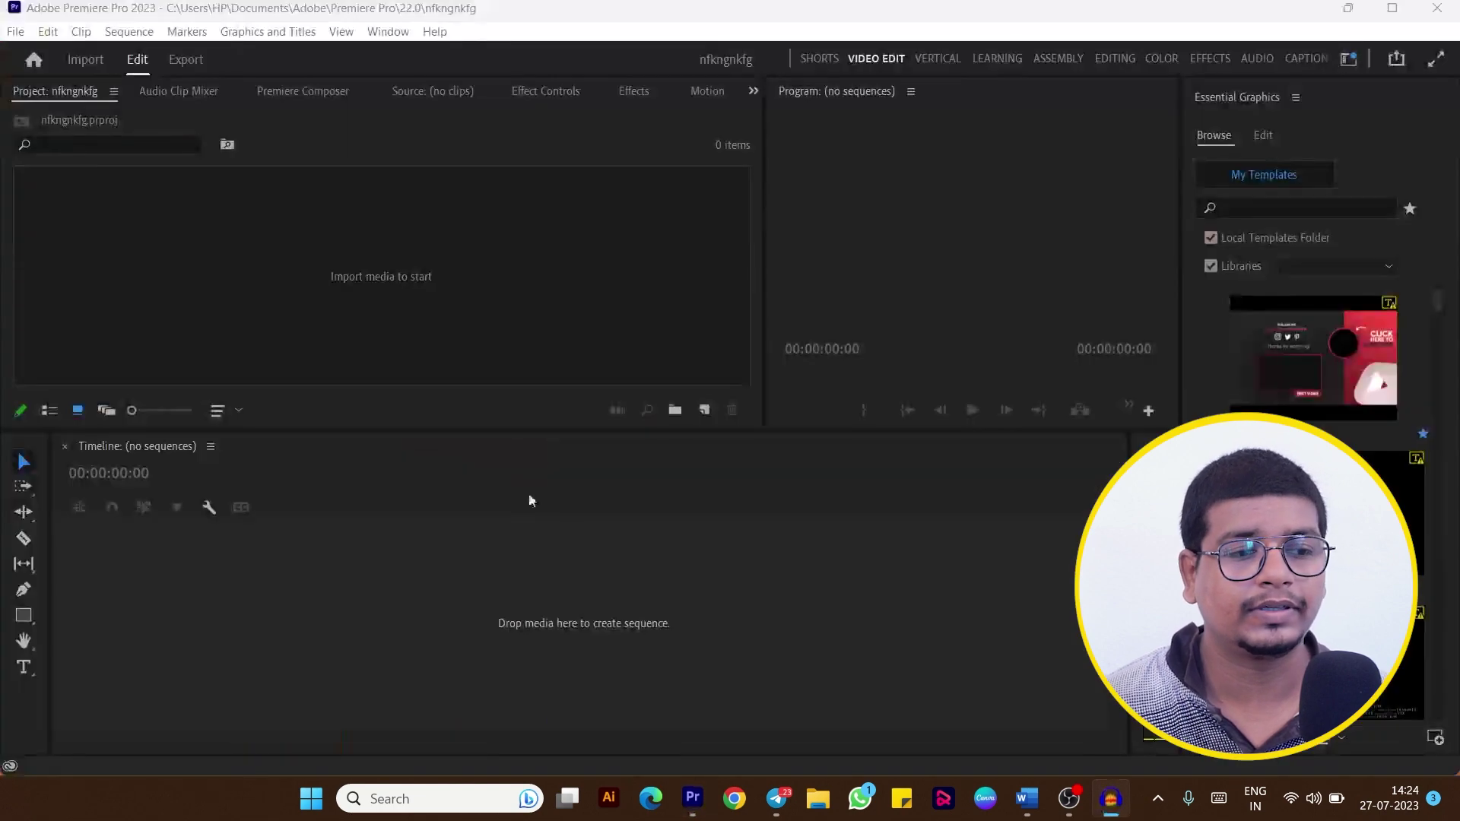
pyautogui.press('super+d')
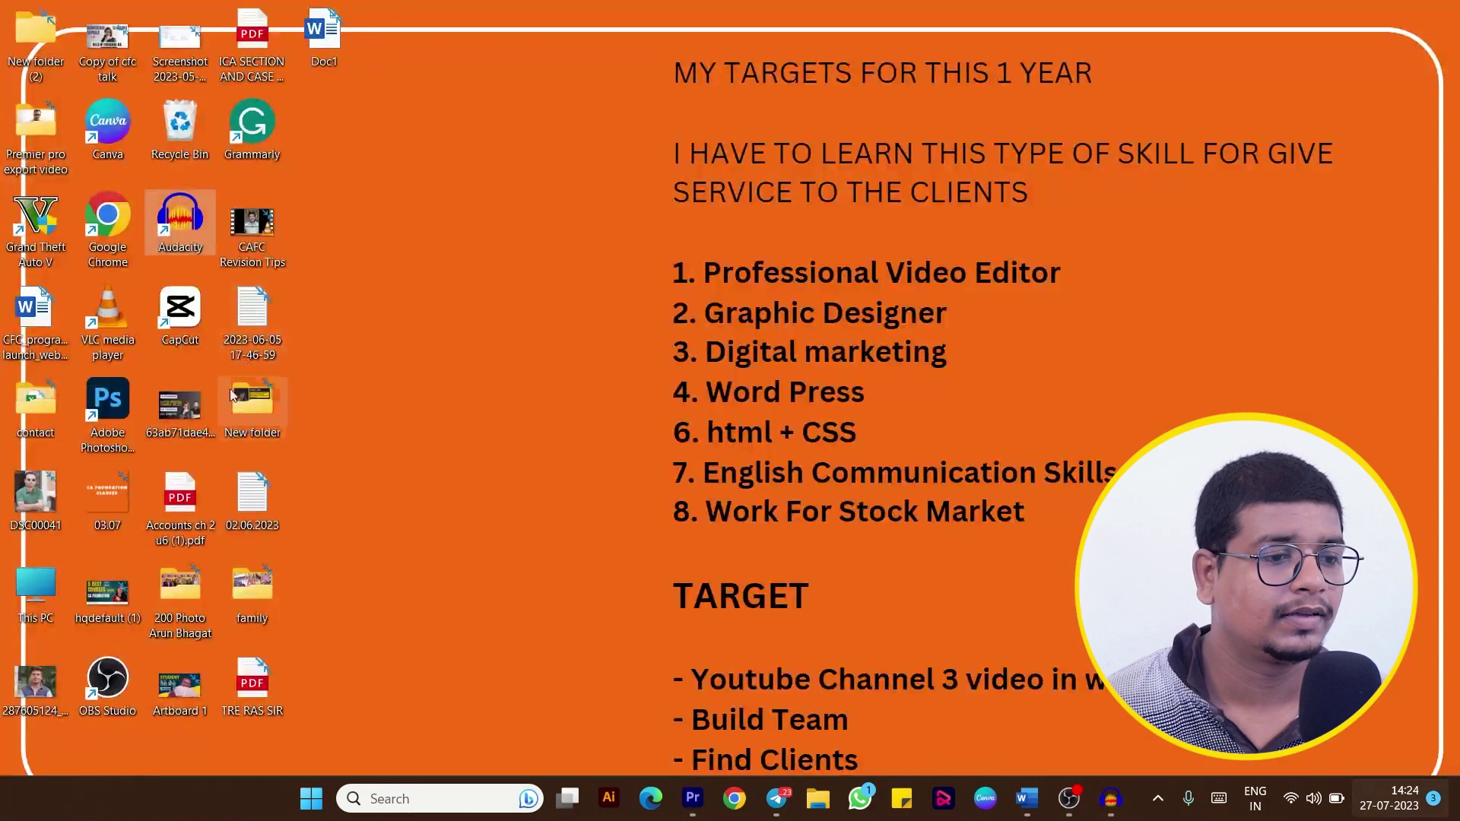
pyautogui.moveTo(179, 684); pyautogui.dragTo(468, 694)
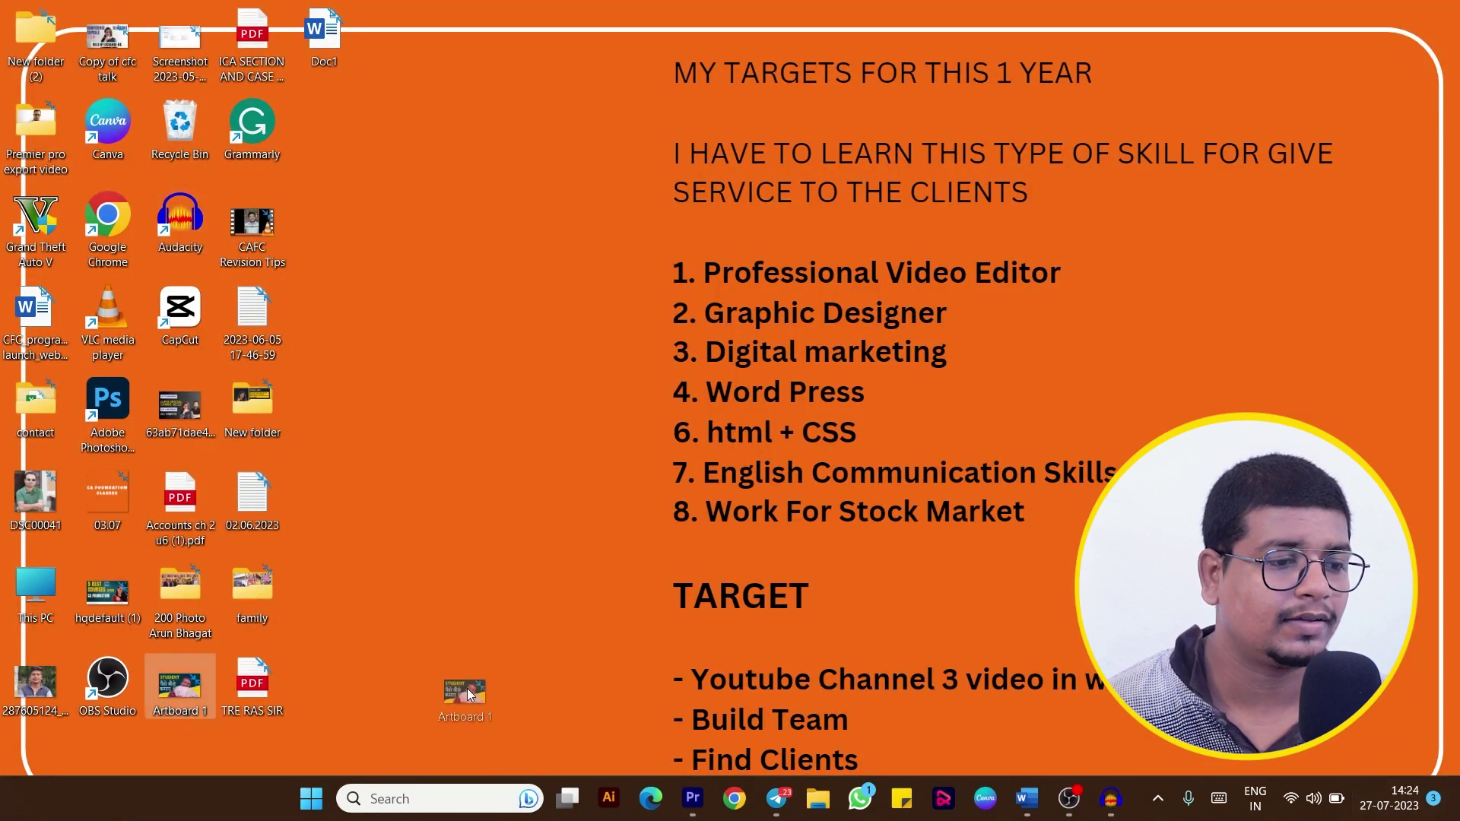
pyautogui.hotkey('alt', 'Tab')
pyautogui.hotkey('alt', 'Tab')
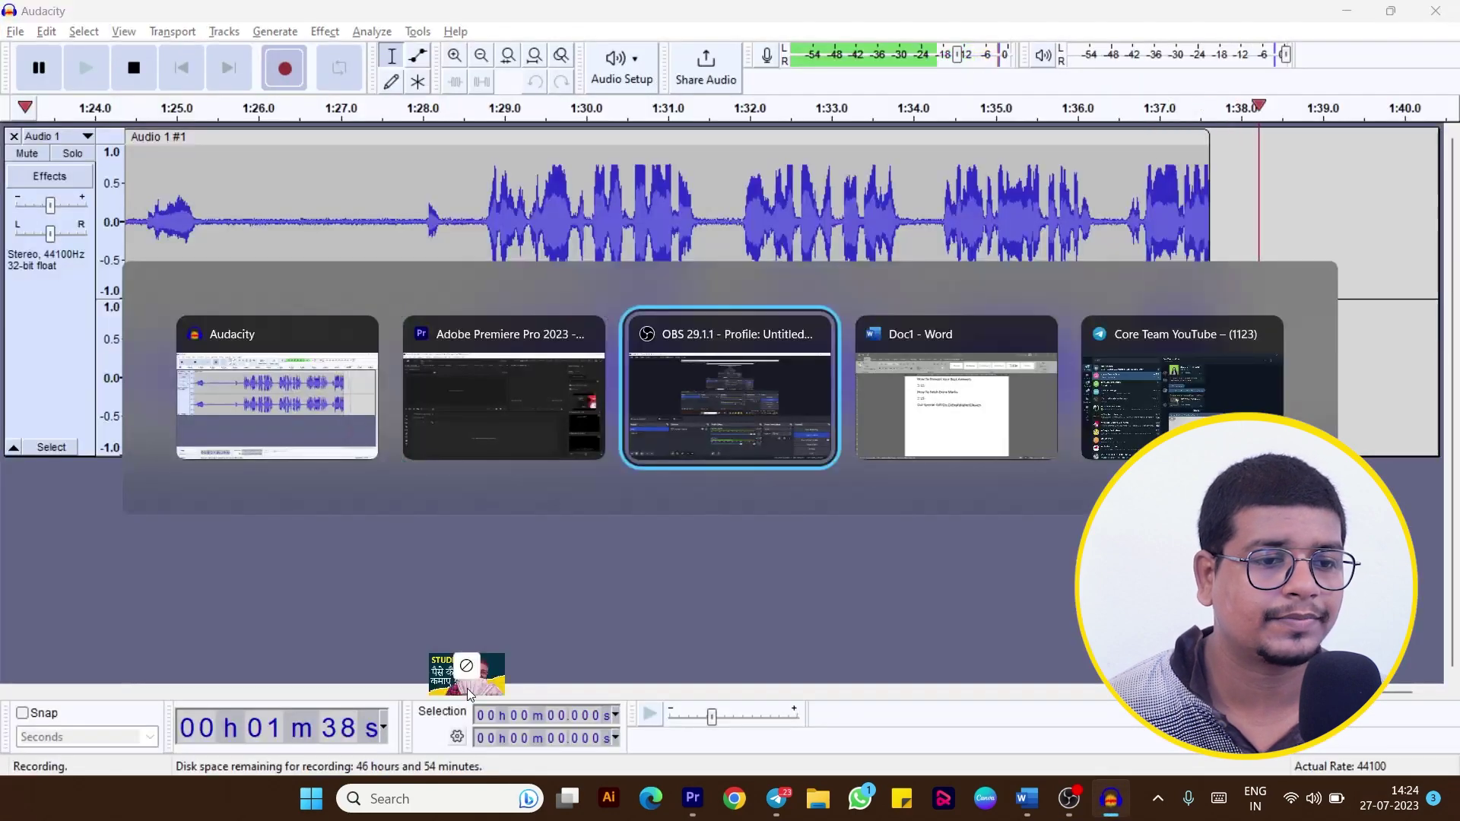
pyautogui.hotkey('alt', 'Tab')
pyautogui.hotkey('alt', 'Tab')
pyautogui.hotkey('alt', 'Tab')
pyautogui.hotkey('alt', 'Tab')
# Import Artboard 1.png and build an Artboard 1 sequence with the image on the timeline.
pyautogui.moveTo(466, 687); pyautogui.dragTo(403, 564)
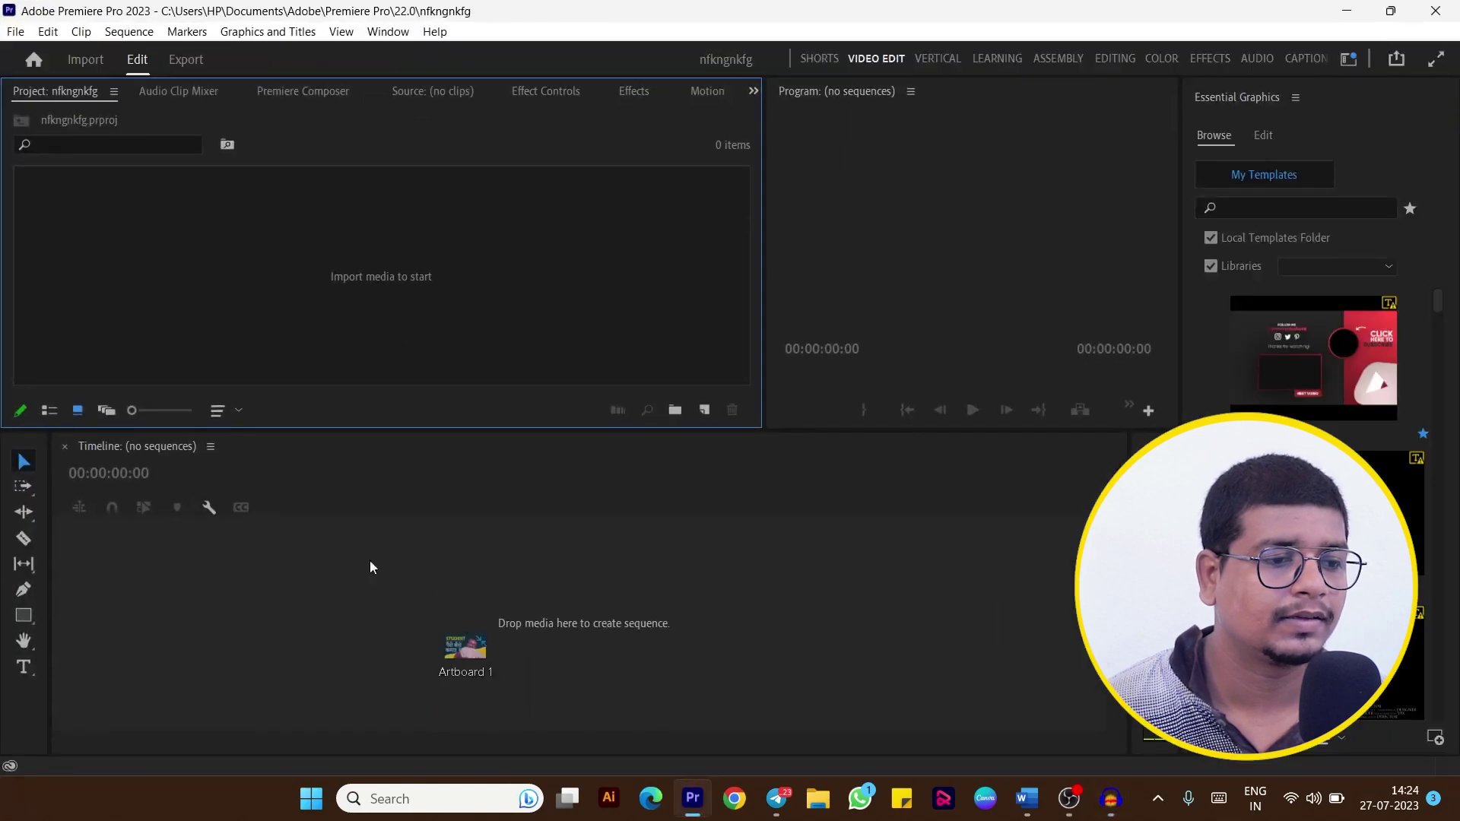
pyautogui.moveTo(216, 606); pyautogui.dragTo(216, 607)
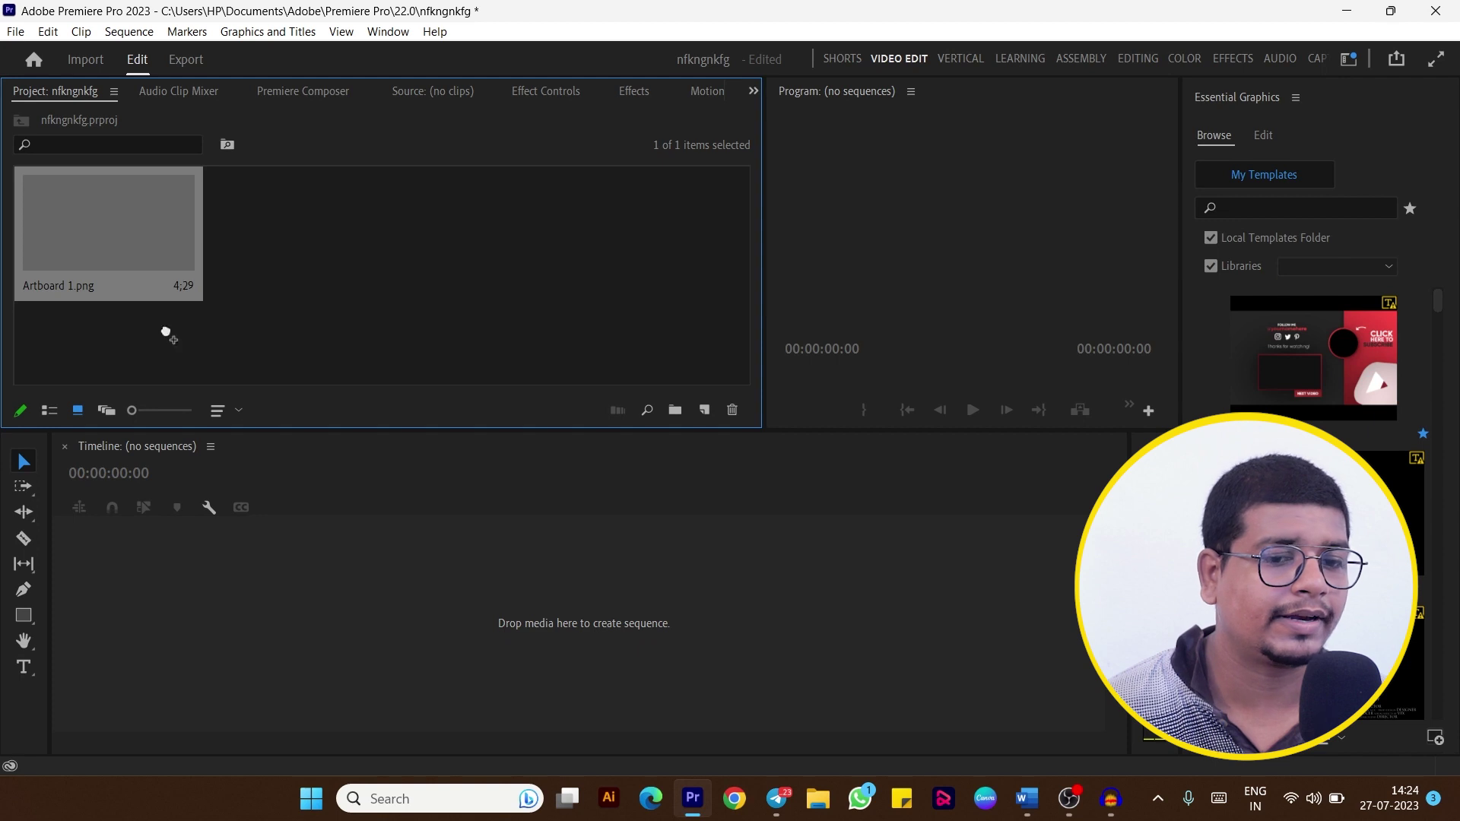
pyautogui.moveTo(355, 529); pyautogui.dragTo(302, 503)
pyautogui.click(431, 500)
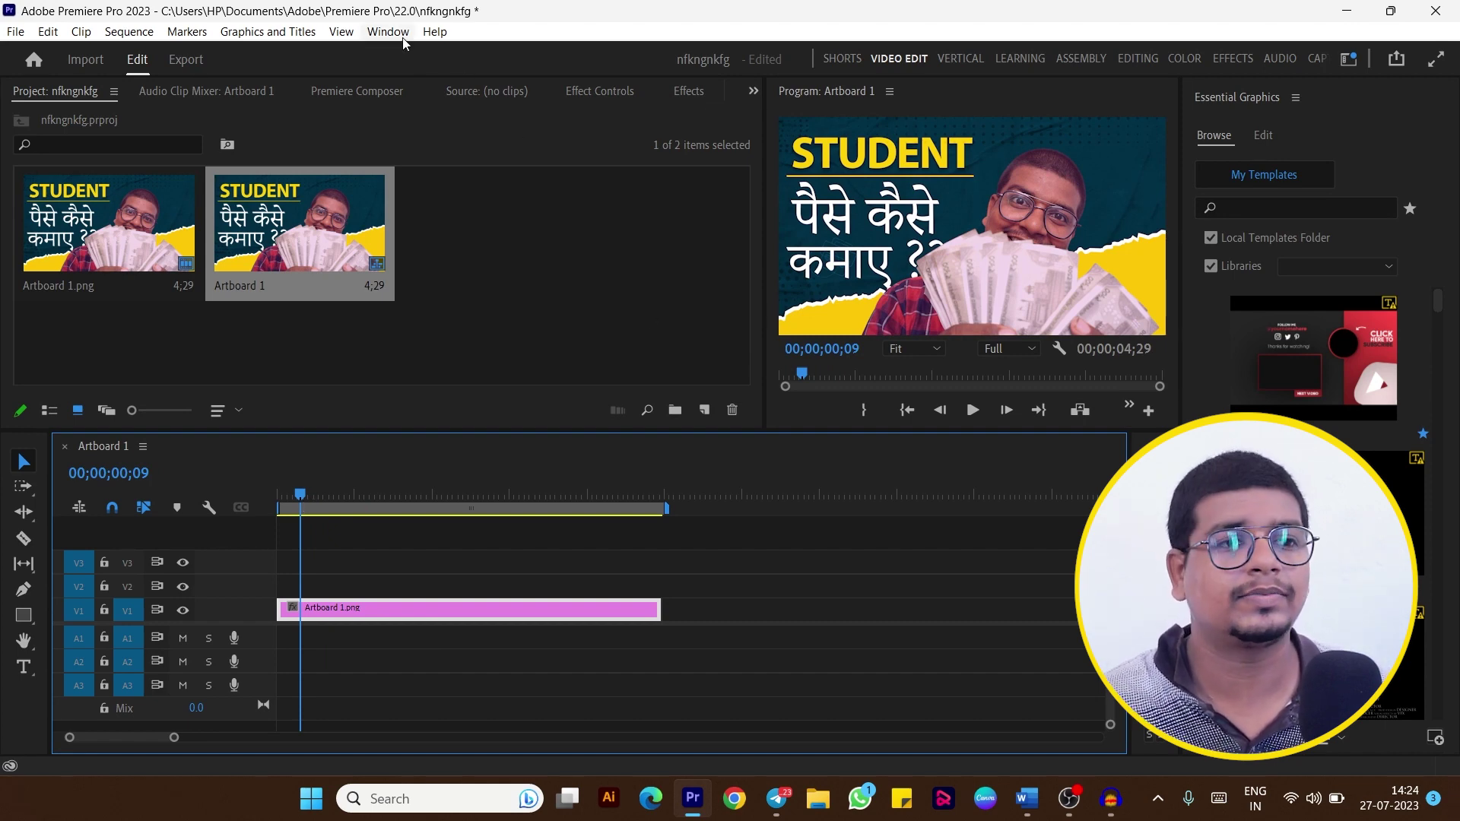
pyautogui.click(357, 91)
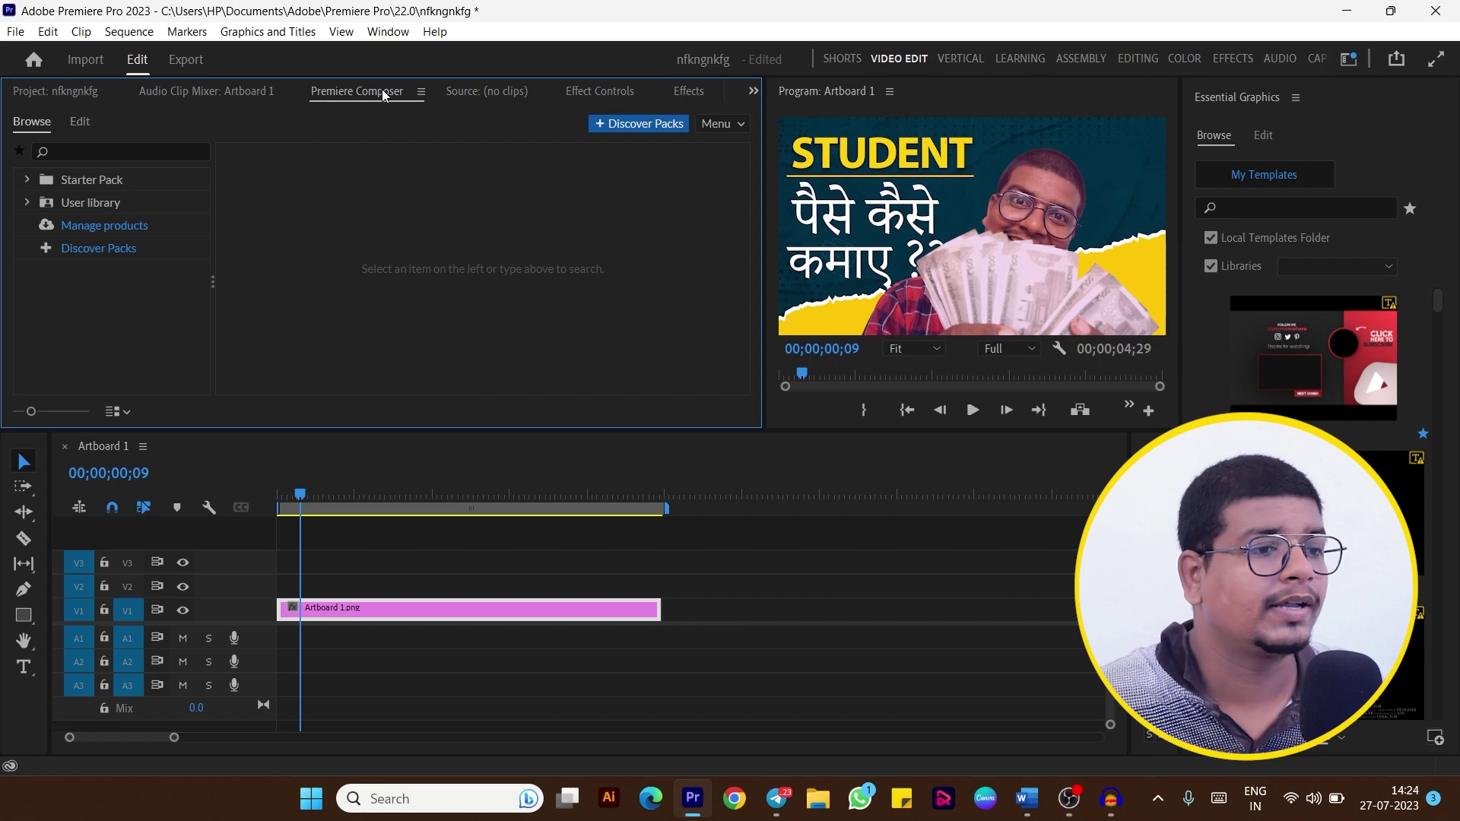
# Show the Starter Pack Text Boxes templates (1-Line Fill, 1-Line Outline, Multiline) in an enlarged panel.
pyautogui.click(27, 181)
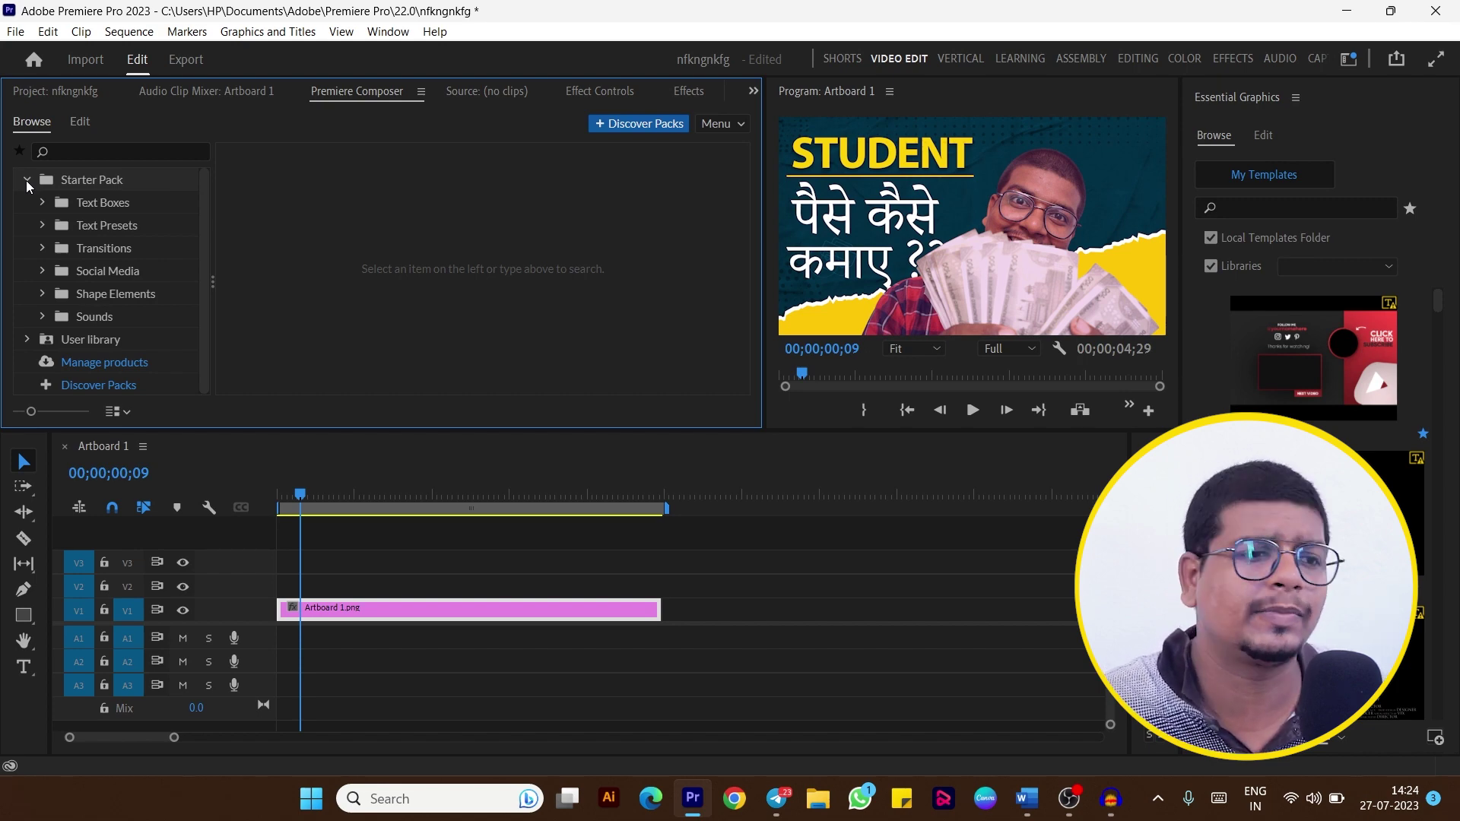
pyautogui.click(42, 203)
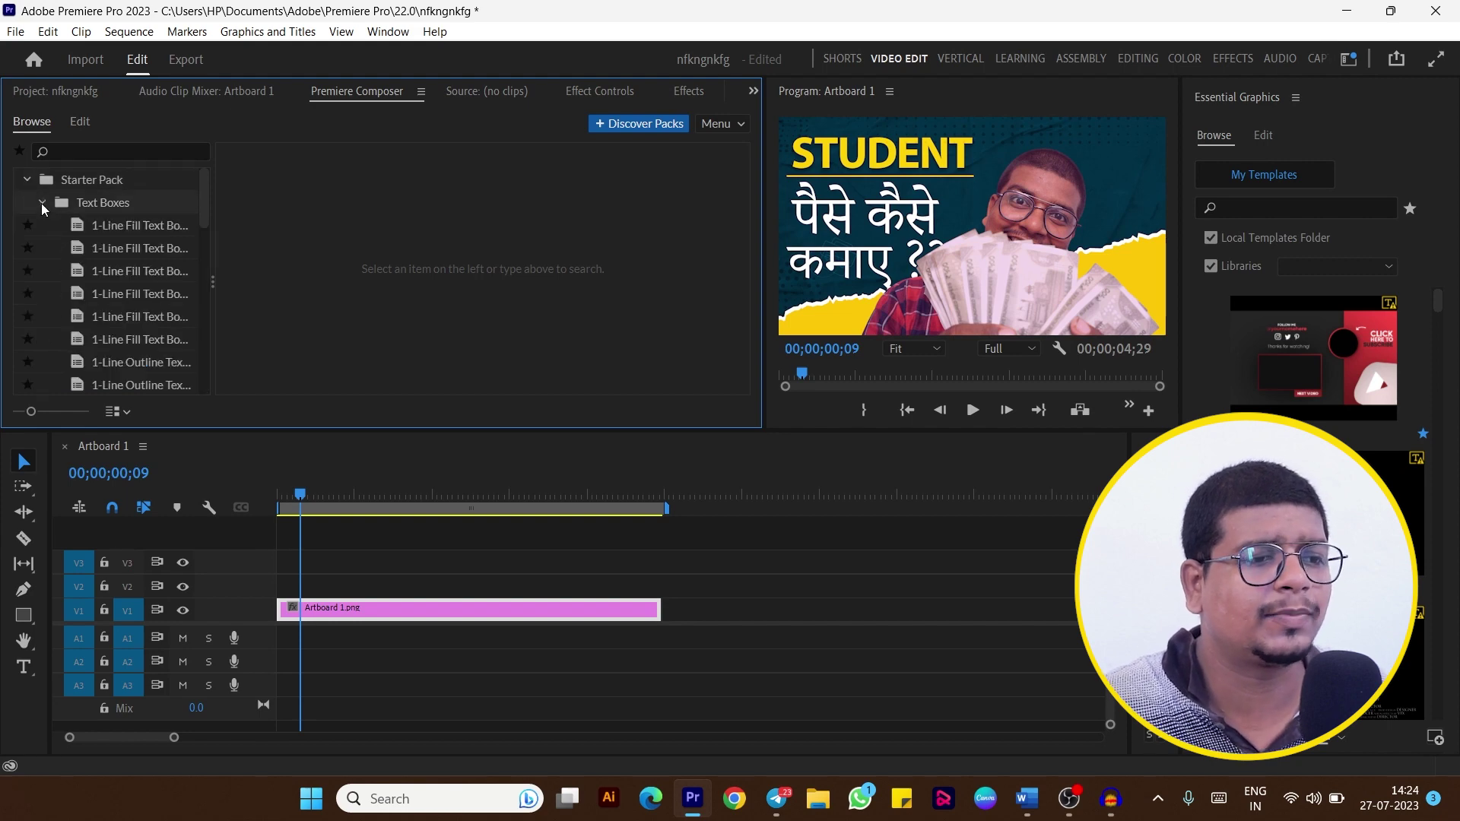
pyautogui.click(118, 202)
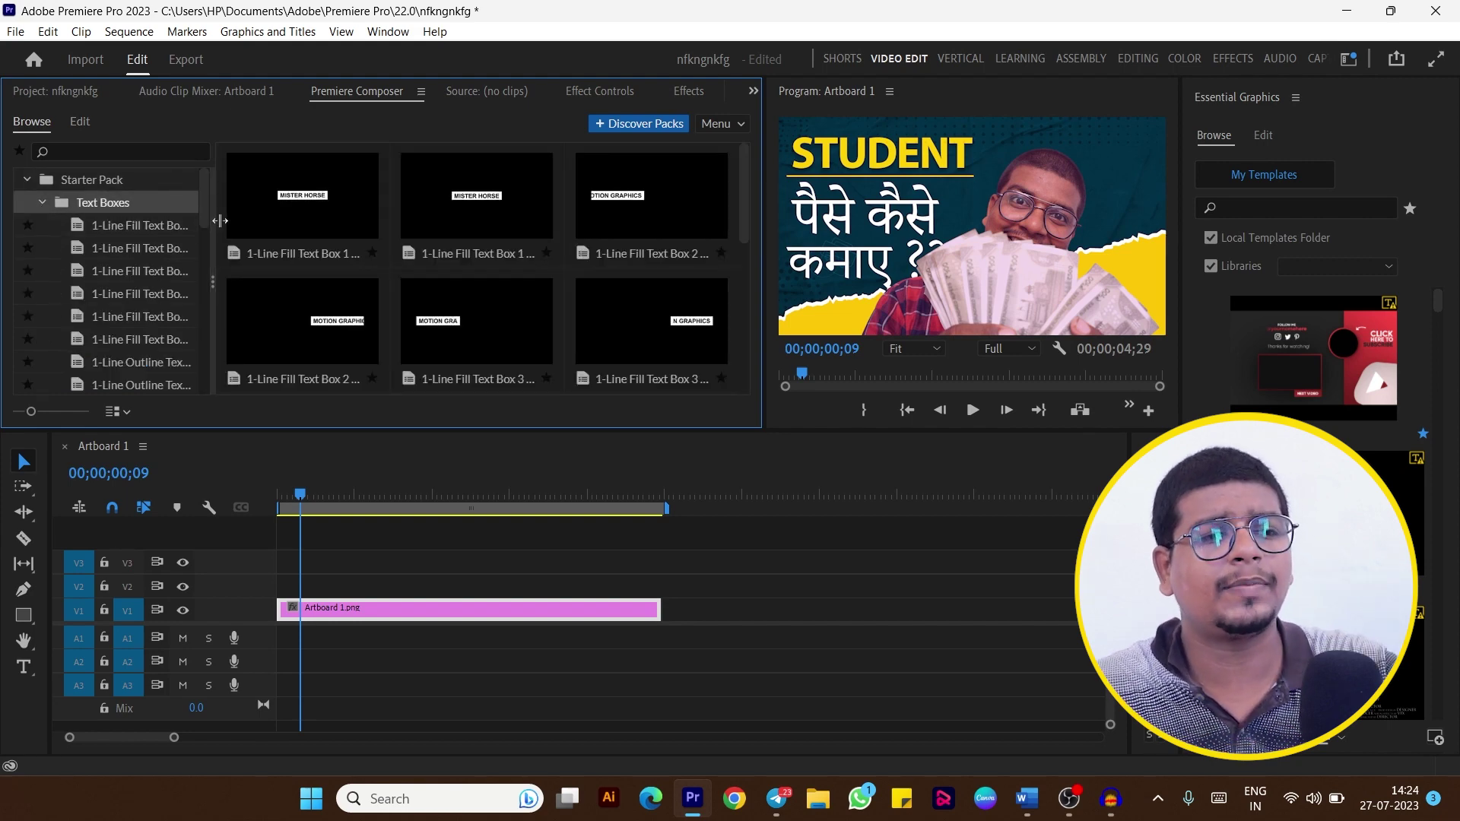
pyautogui.scroll(-2, 268, 276)
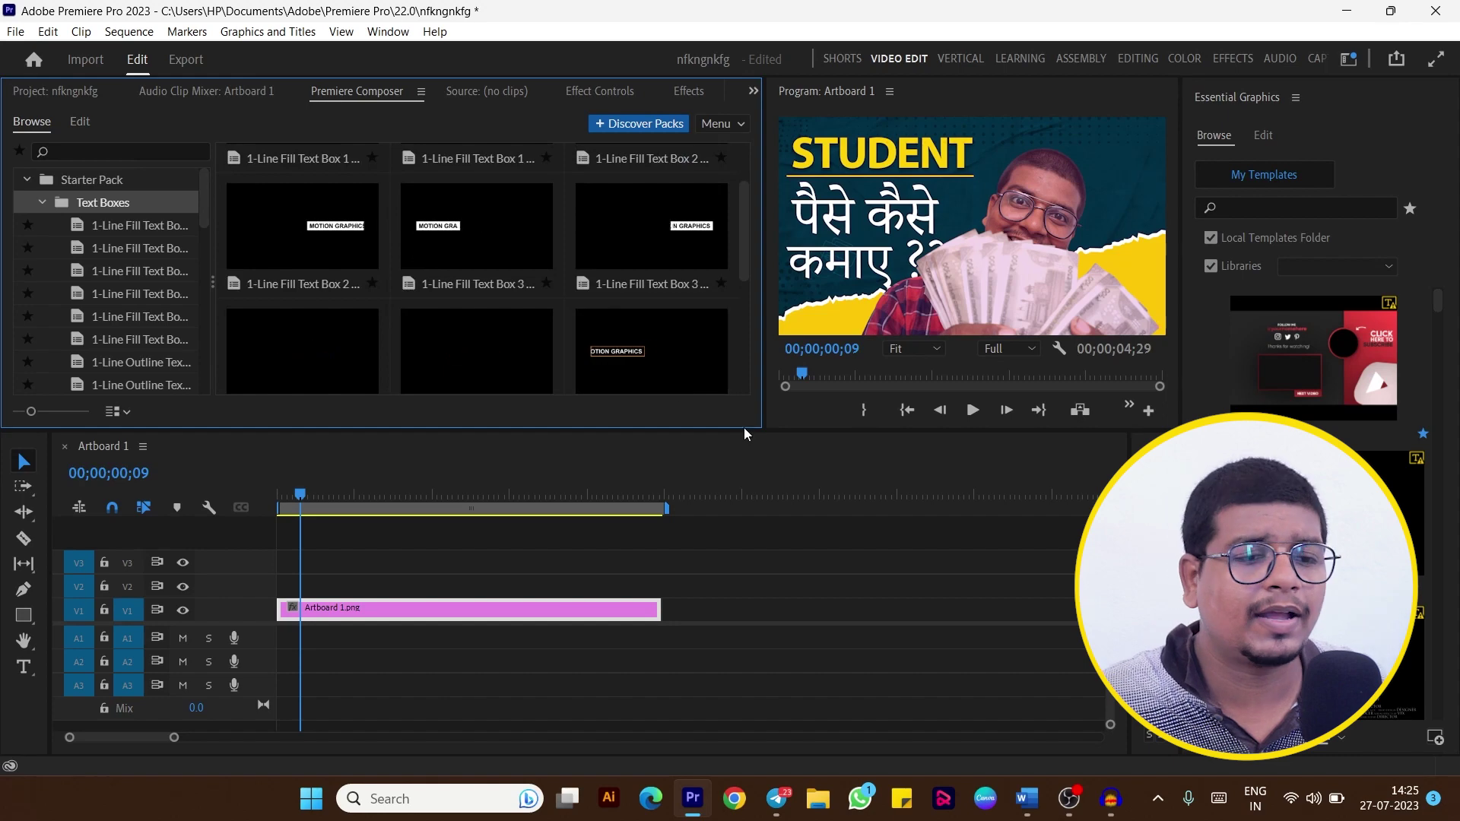
pyautogui.moveTo(747, 430); pyautogui.dragTo(959, 556)
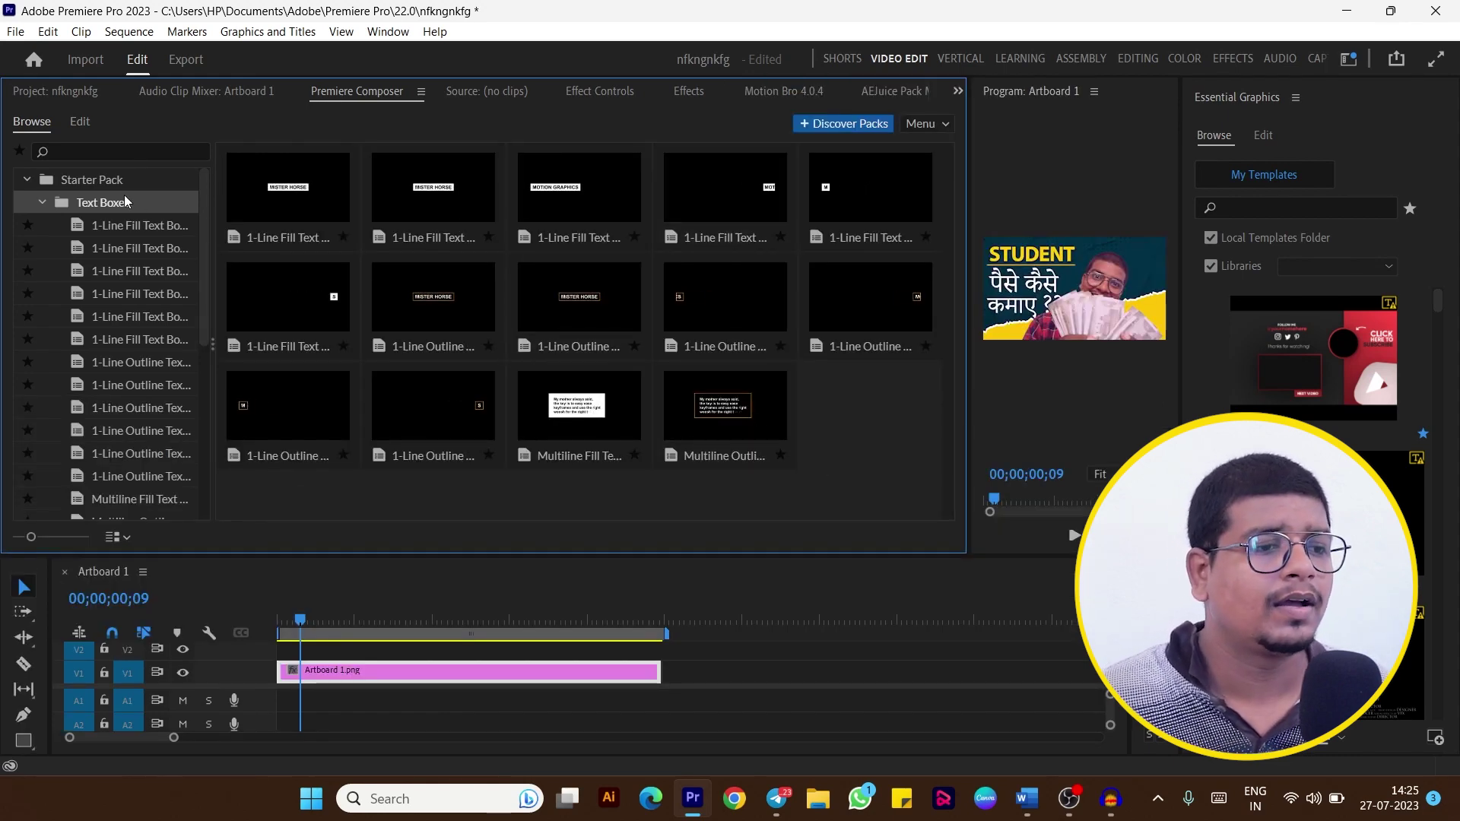
# Browse the Starter Pack's Text Presets, Transitions, Pan variants and Social Media templates.
pyautogui.click(42, 203)
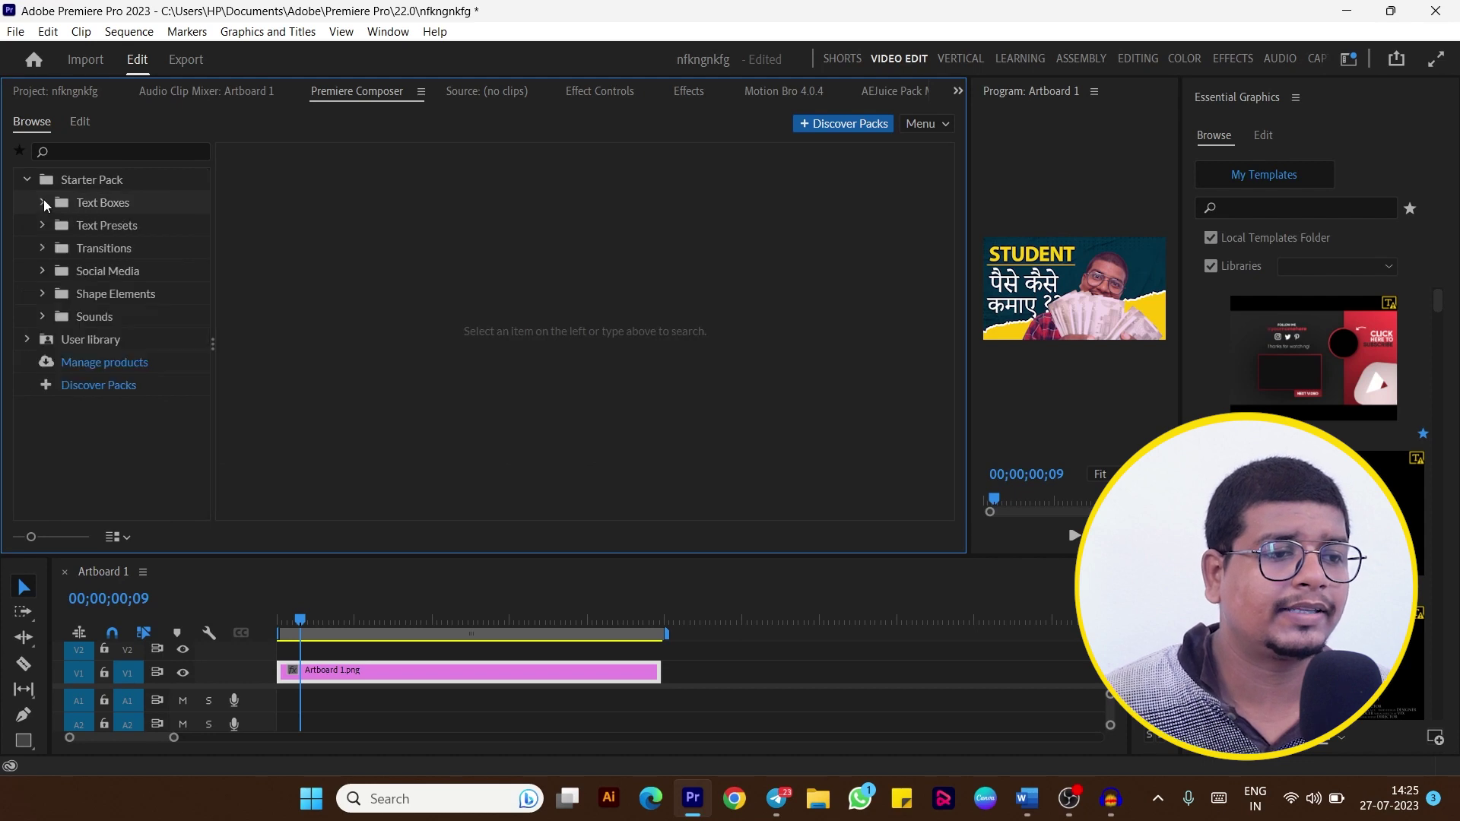
pyautogui.click(62, 226)
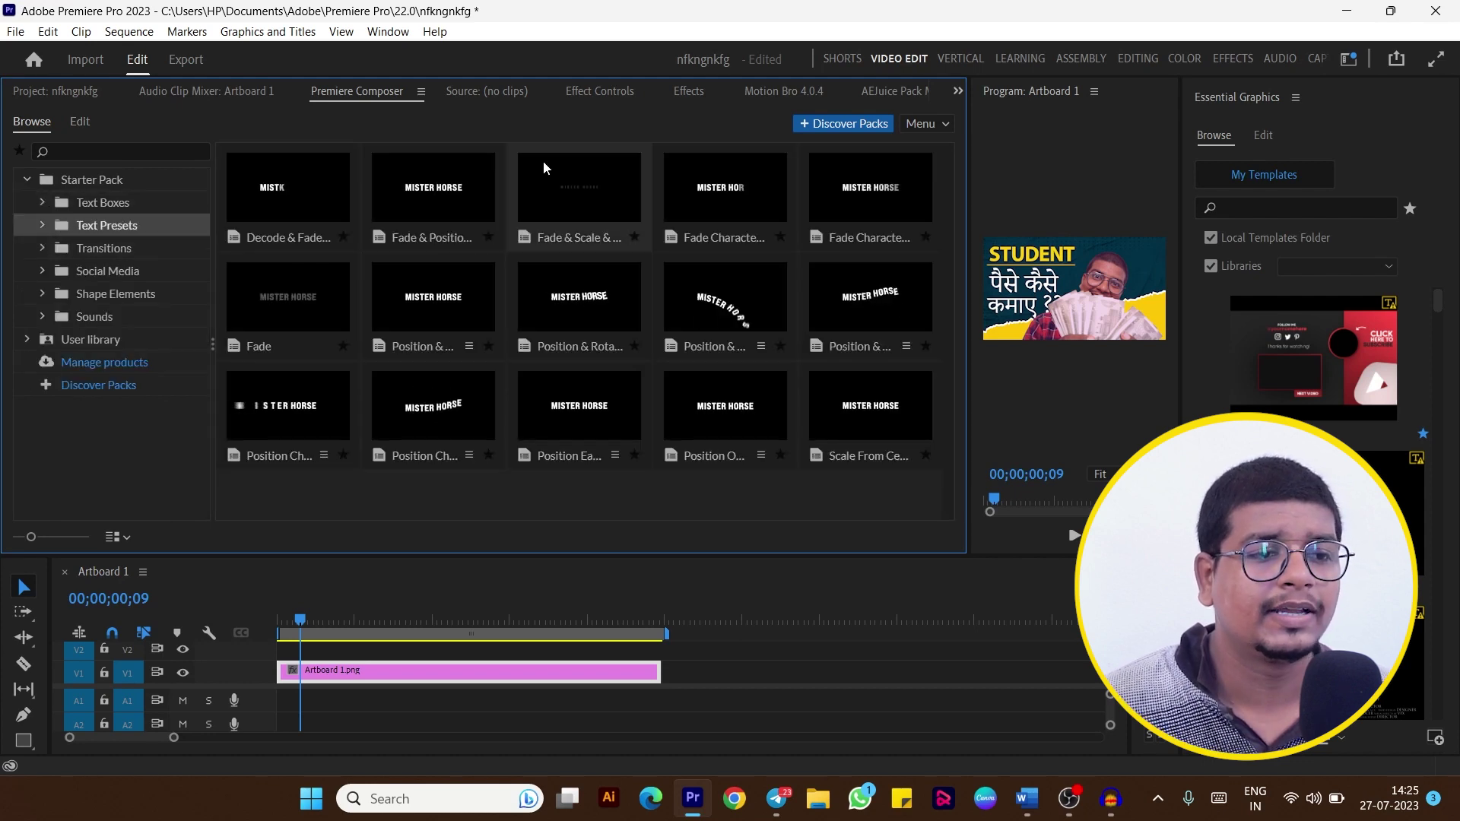
pyautogui.click(81, 247)
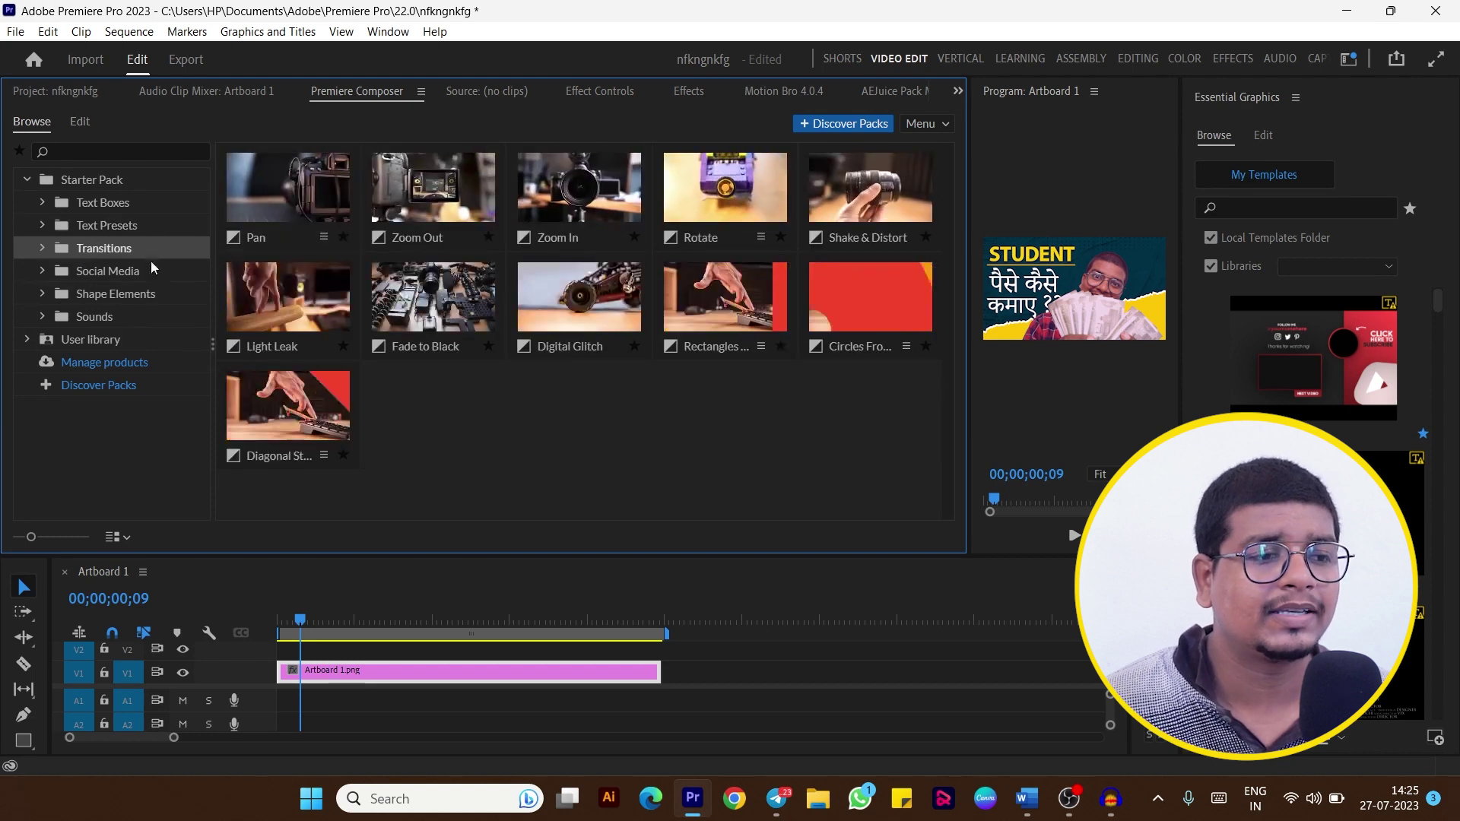
pyautogui.click(41, 250)
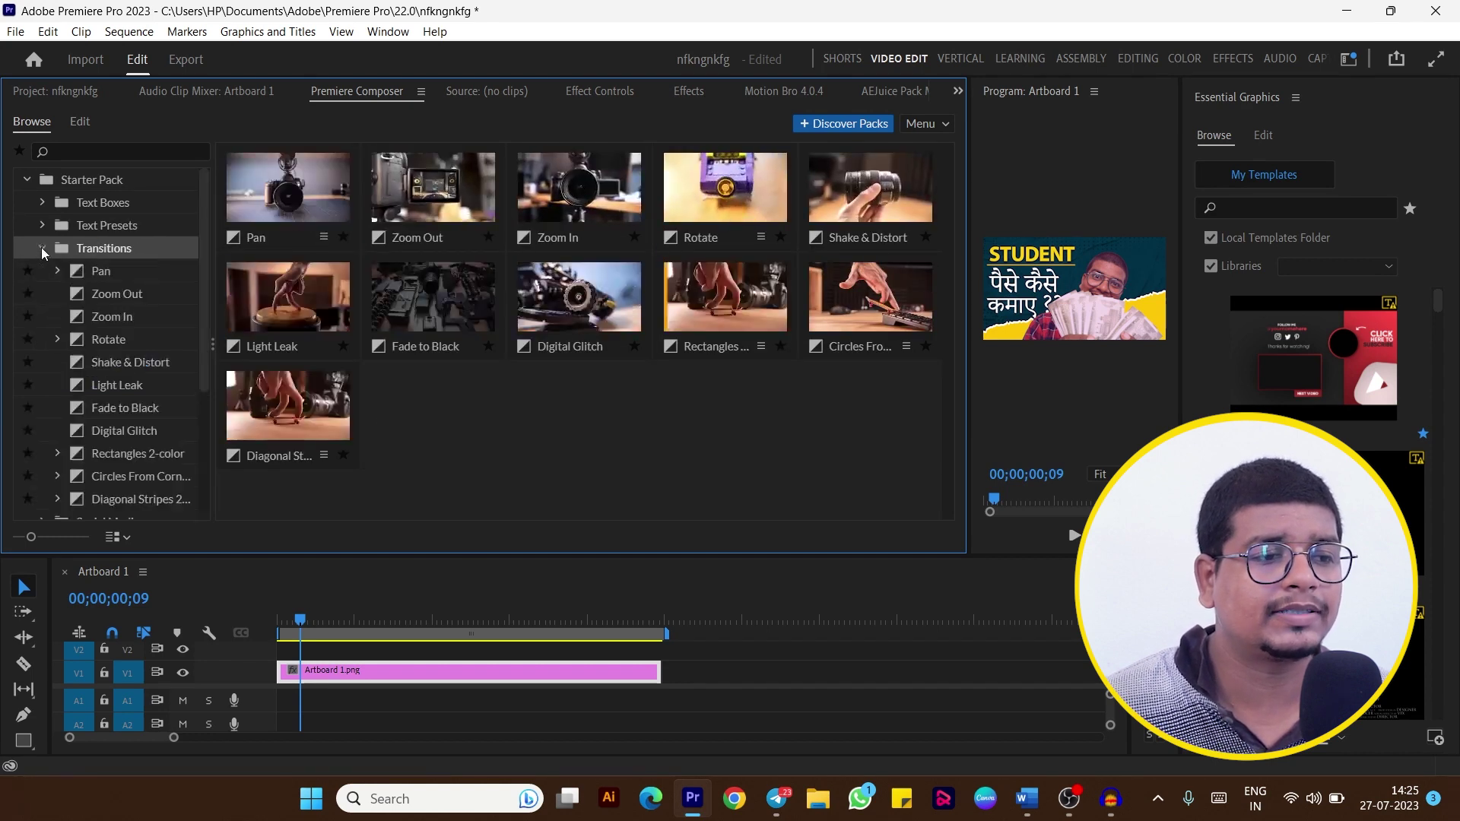
pyautogui.click(136, 272)
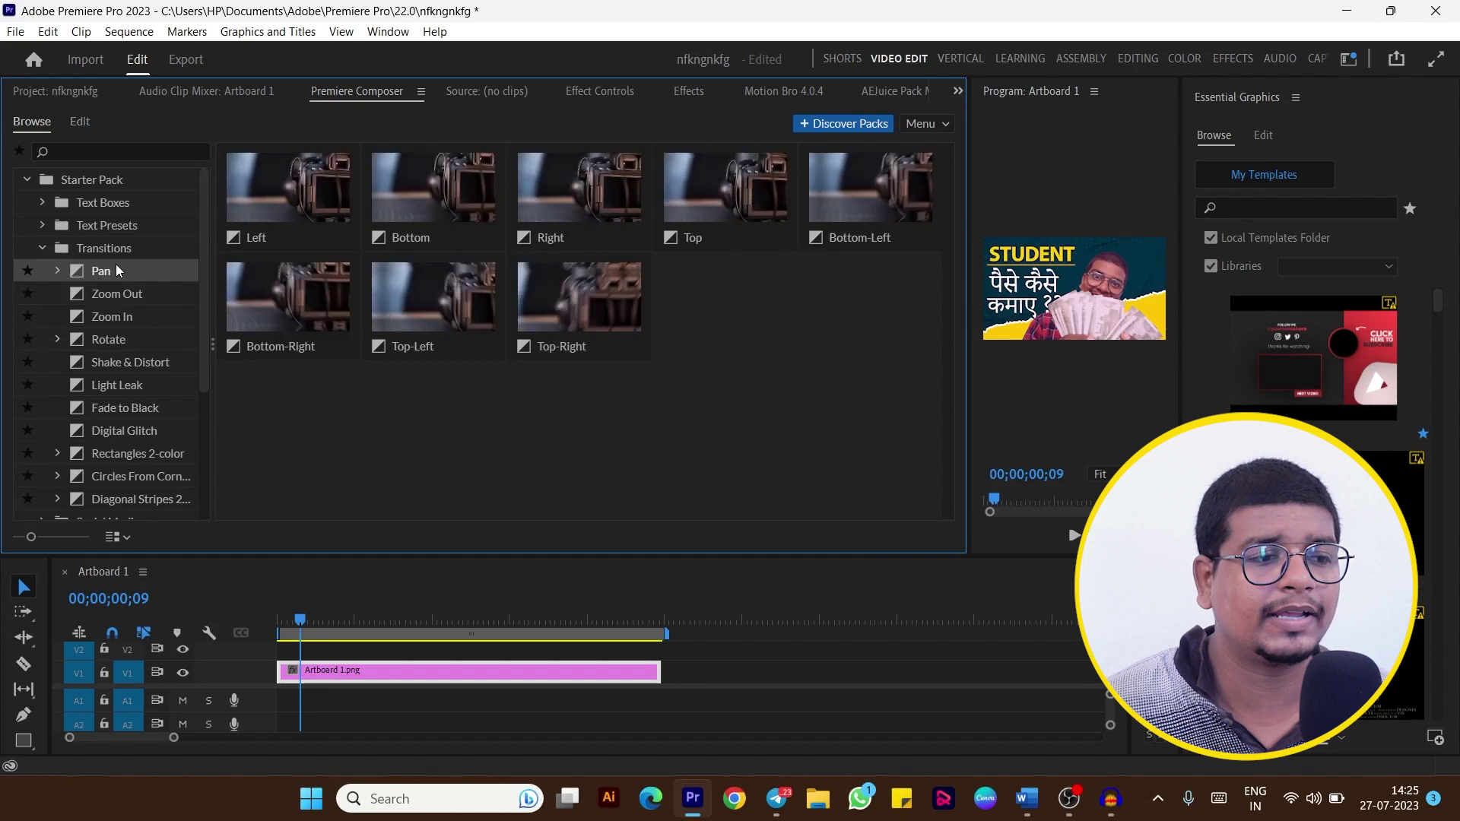
pyautogui.click(55, 272)
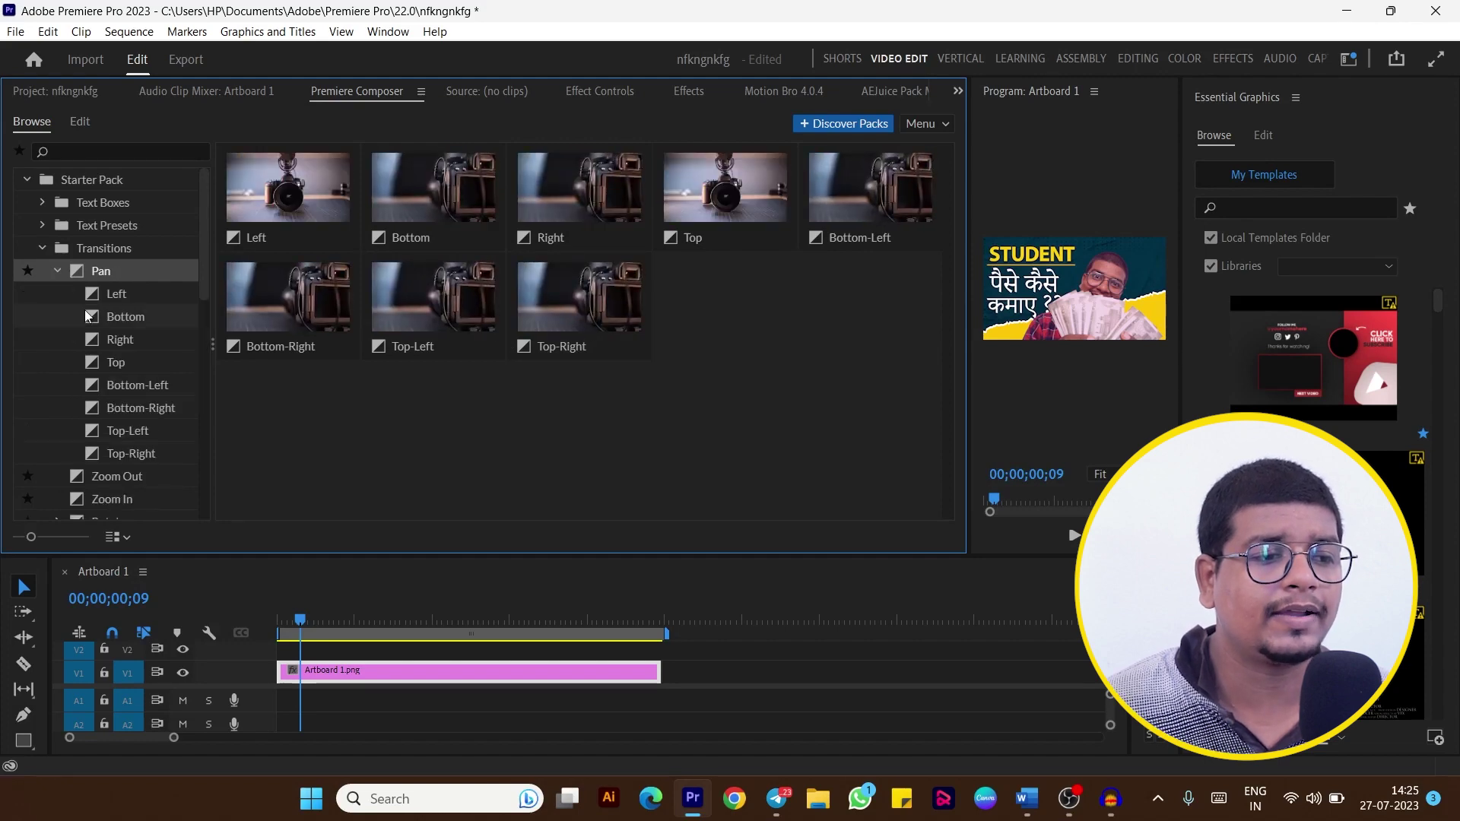
pyautogui.click(48, 248)
pyautogui.click(67, 271)
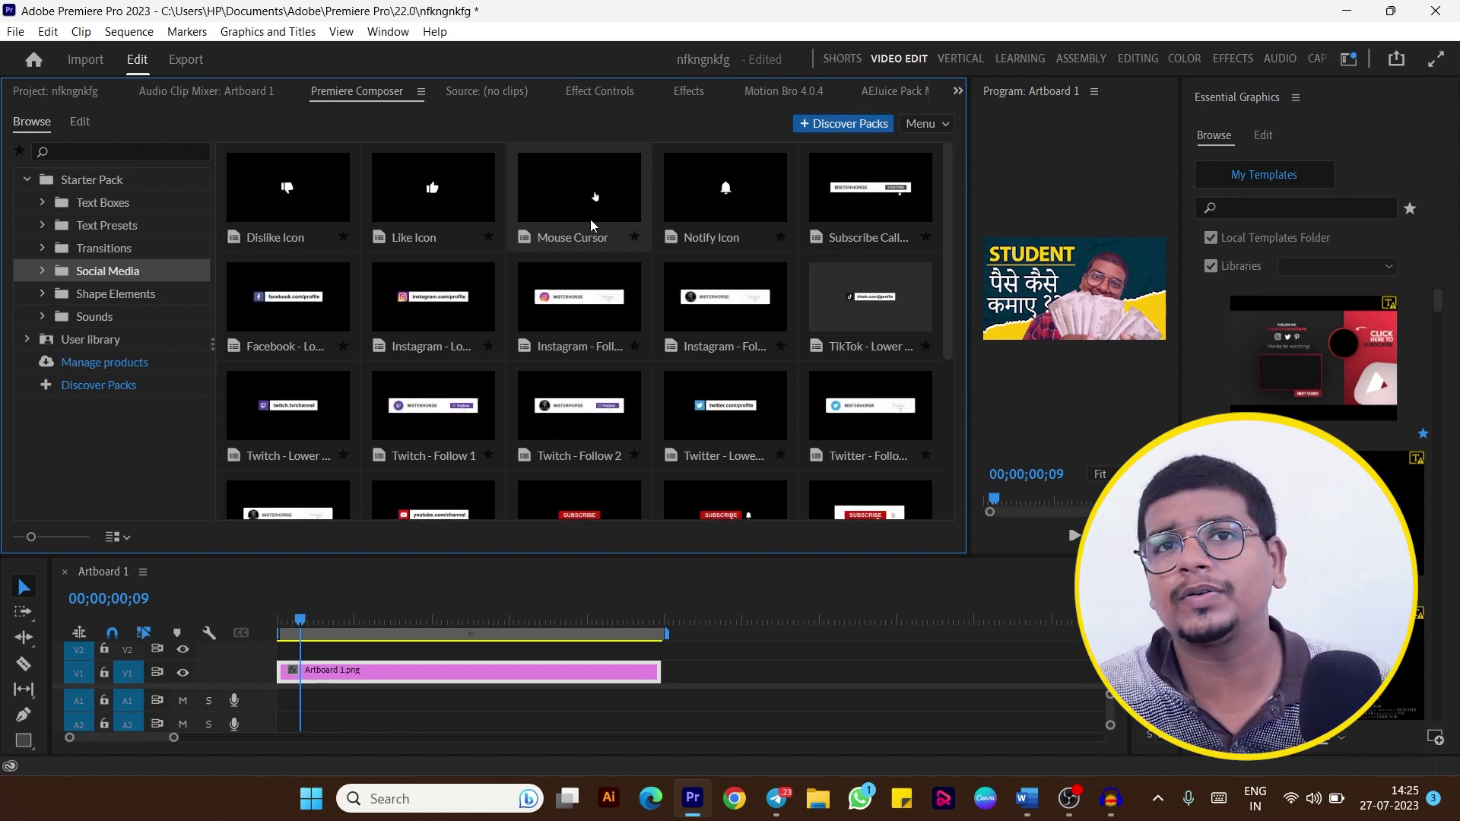
# Look through Shape Elements and Sounds, then place the Pan transition on V2 above the thumbnail.
pyautogui.scroll(-5, 535, 430)
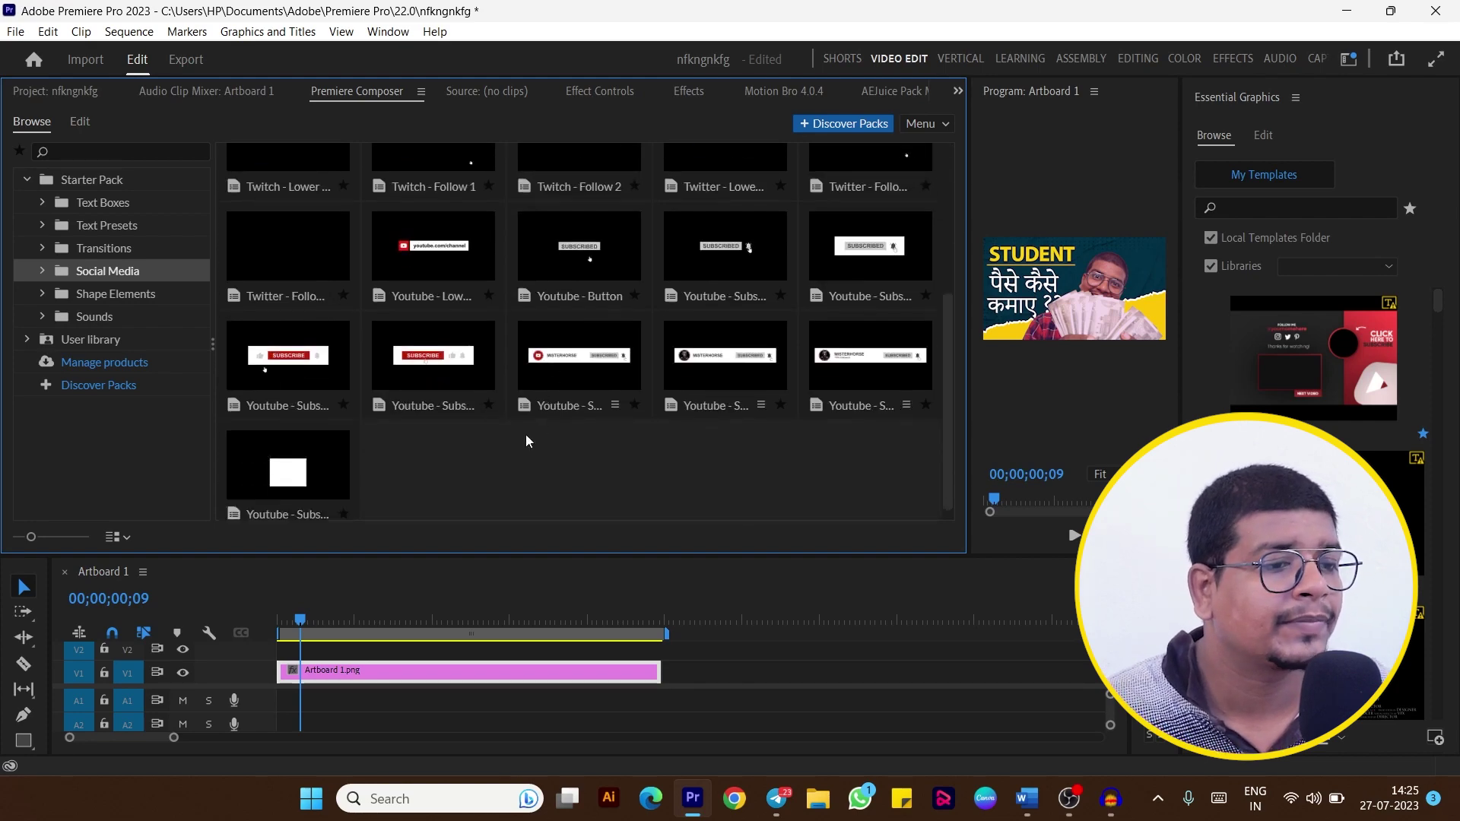
pyautogui.click(122, 296)
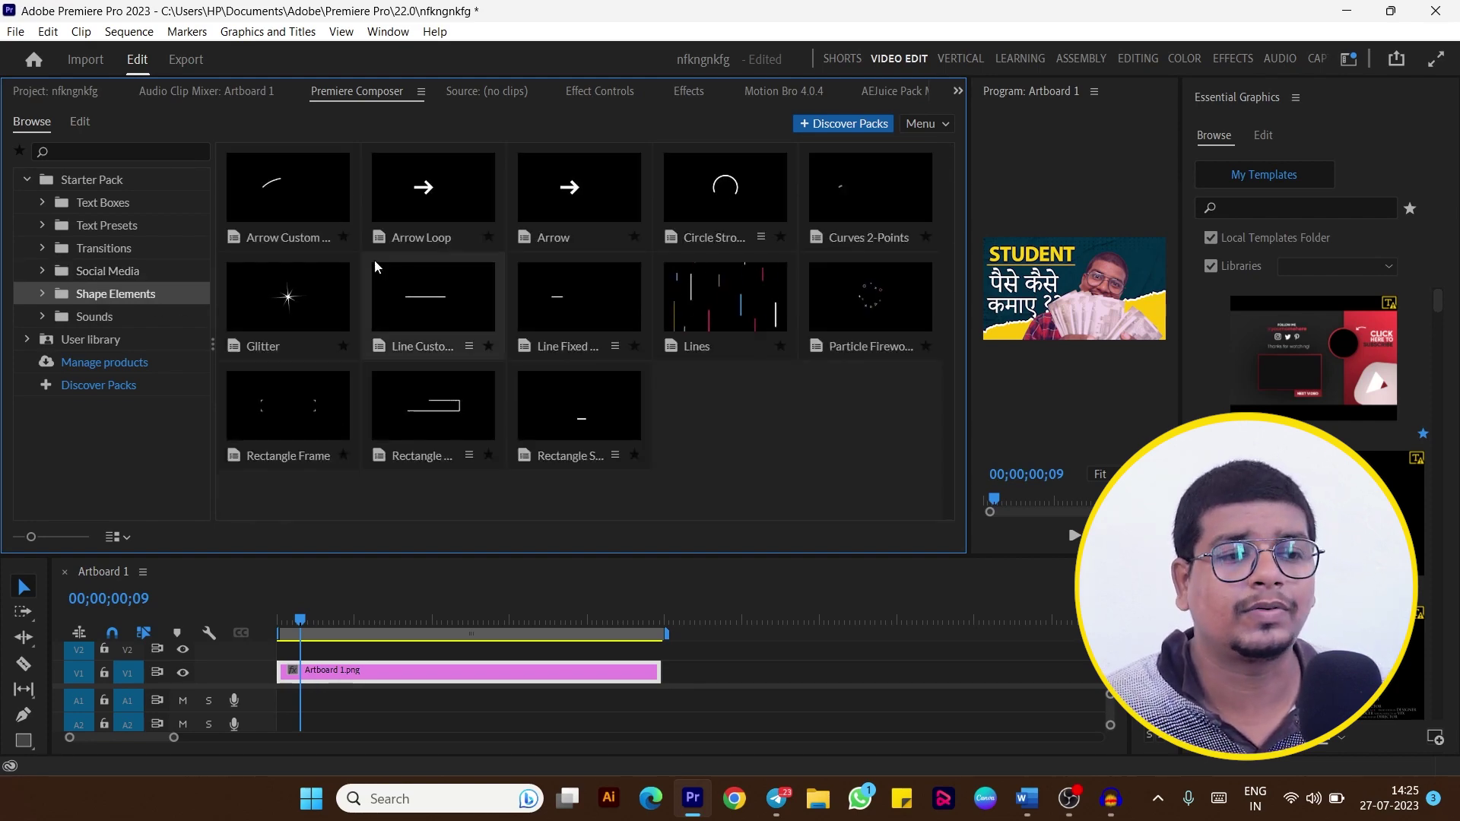
pyautogui.click(108, 318)
pyautogui.scroll(-3, 521, 330)
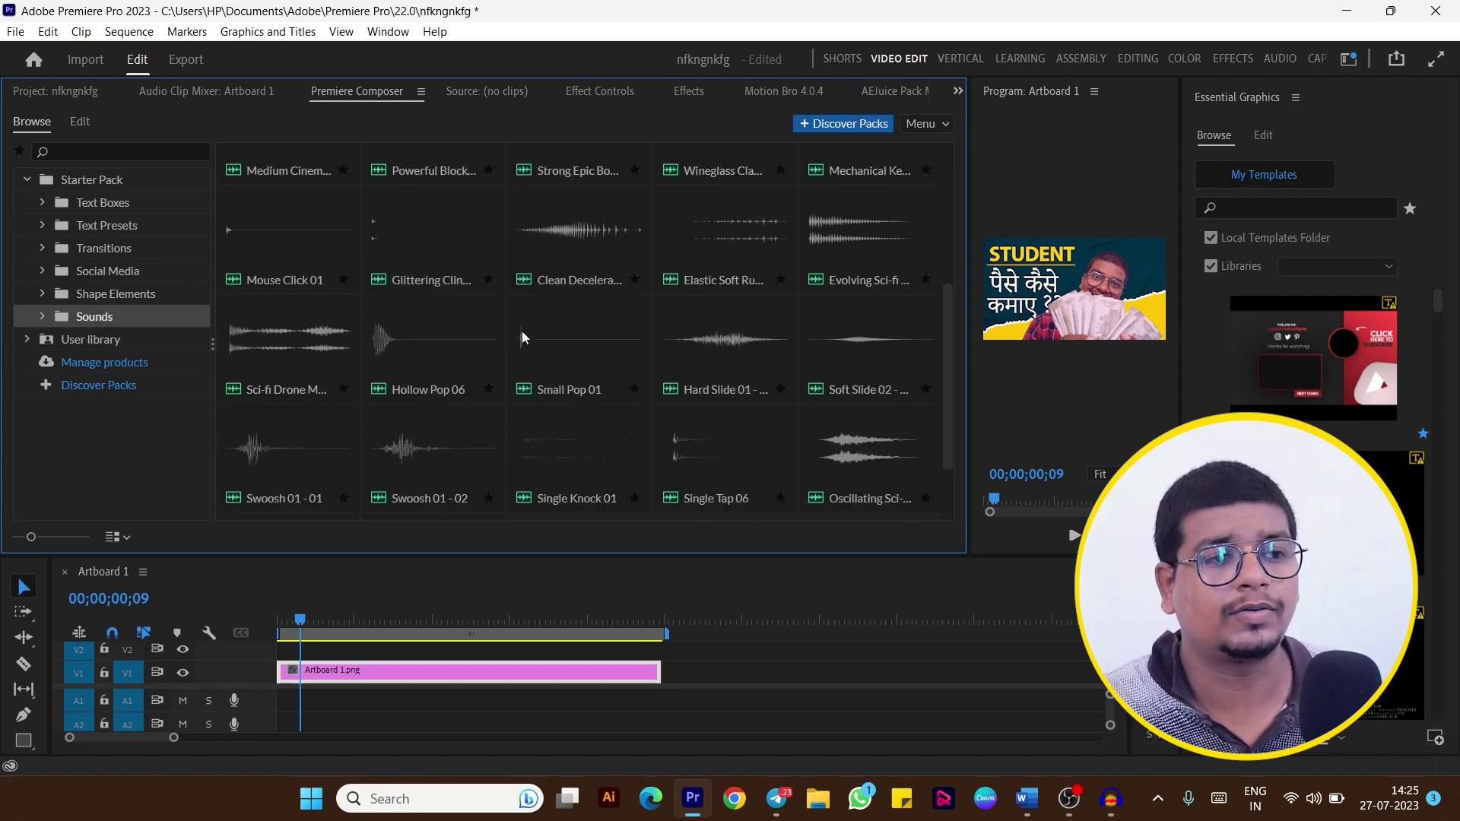
pyautogui.click(138, 248)
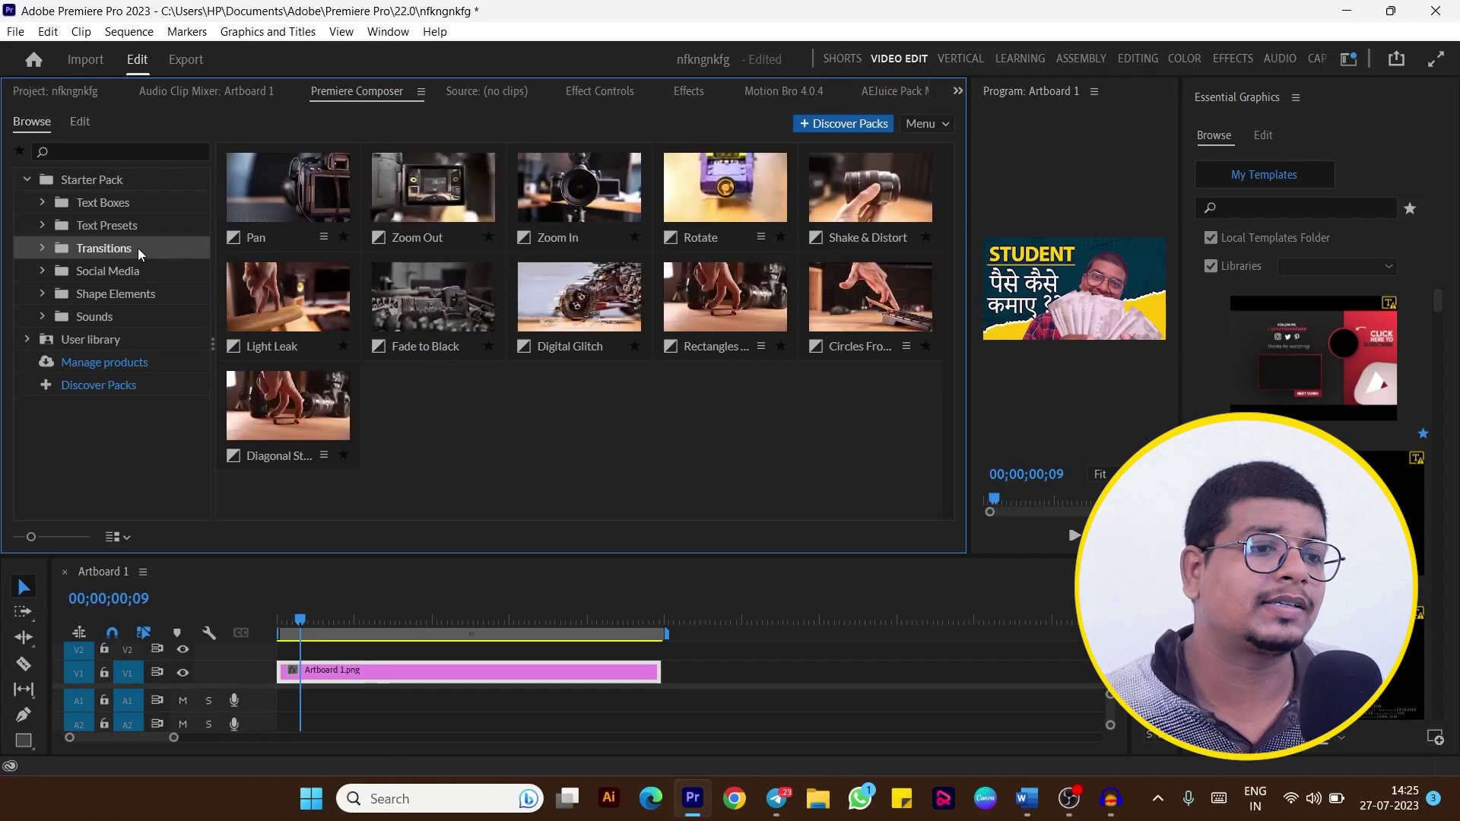
pyautogui.moveTo(254, 191)
pyautogui.mouseDown()
pyautogui.moveTo(445, 593)
pyautogui.moveTo(441, 667)
pyautogui.mouseUp()
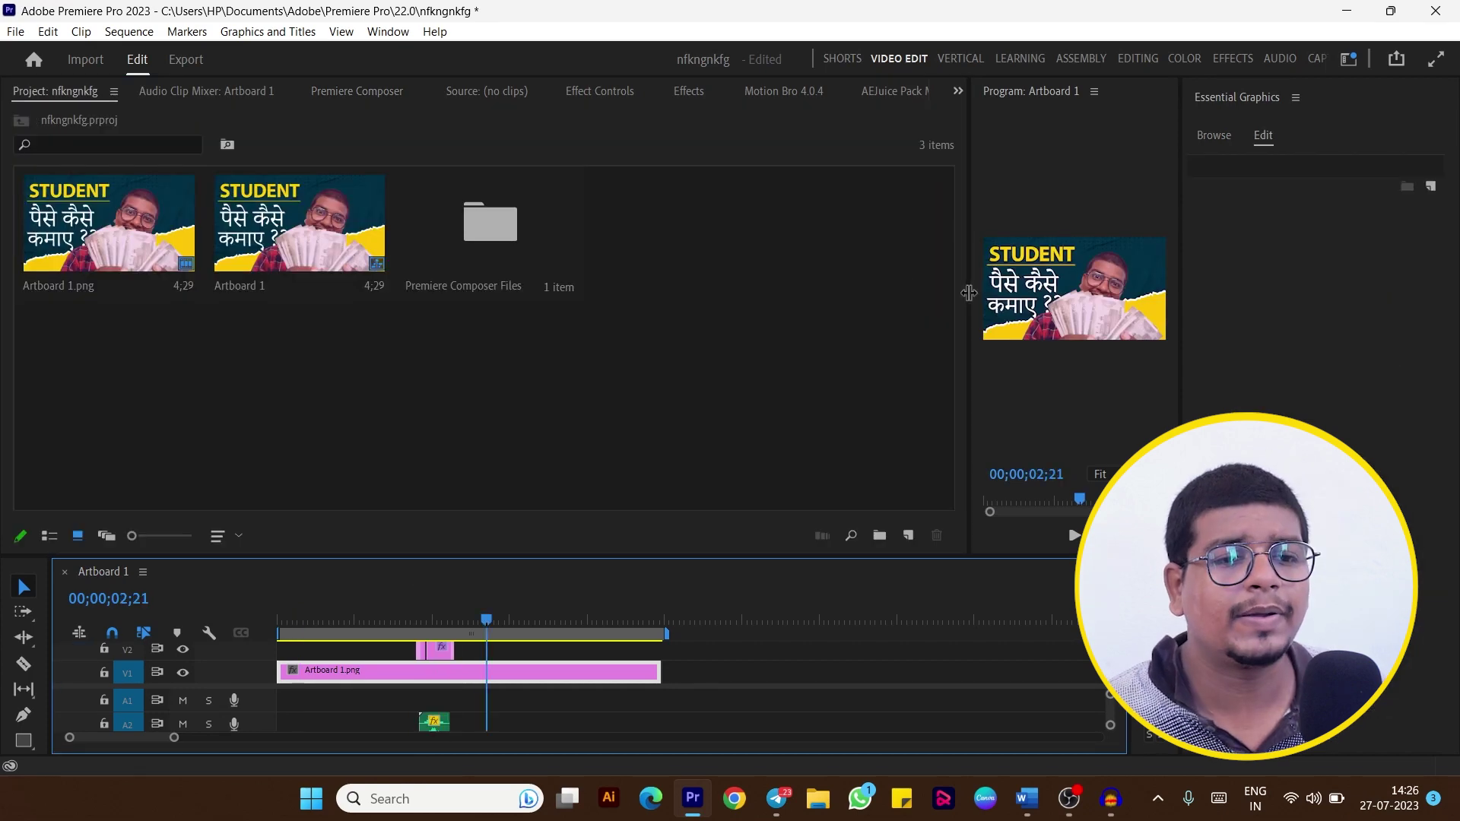
# Widen the Program monitor and open the AEJuice Pack Manager 4 extension.
pyautogui.moveTo(694, 292); pyautogui.dragTo(545, 292)
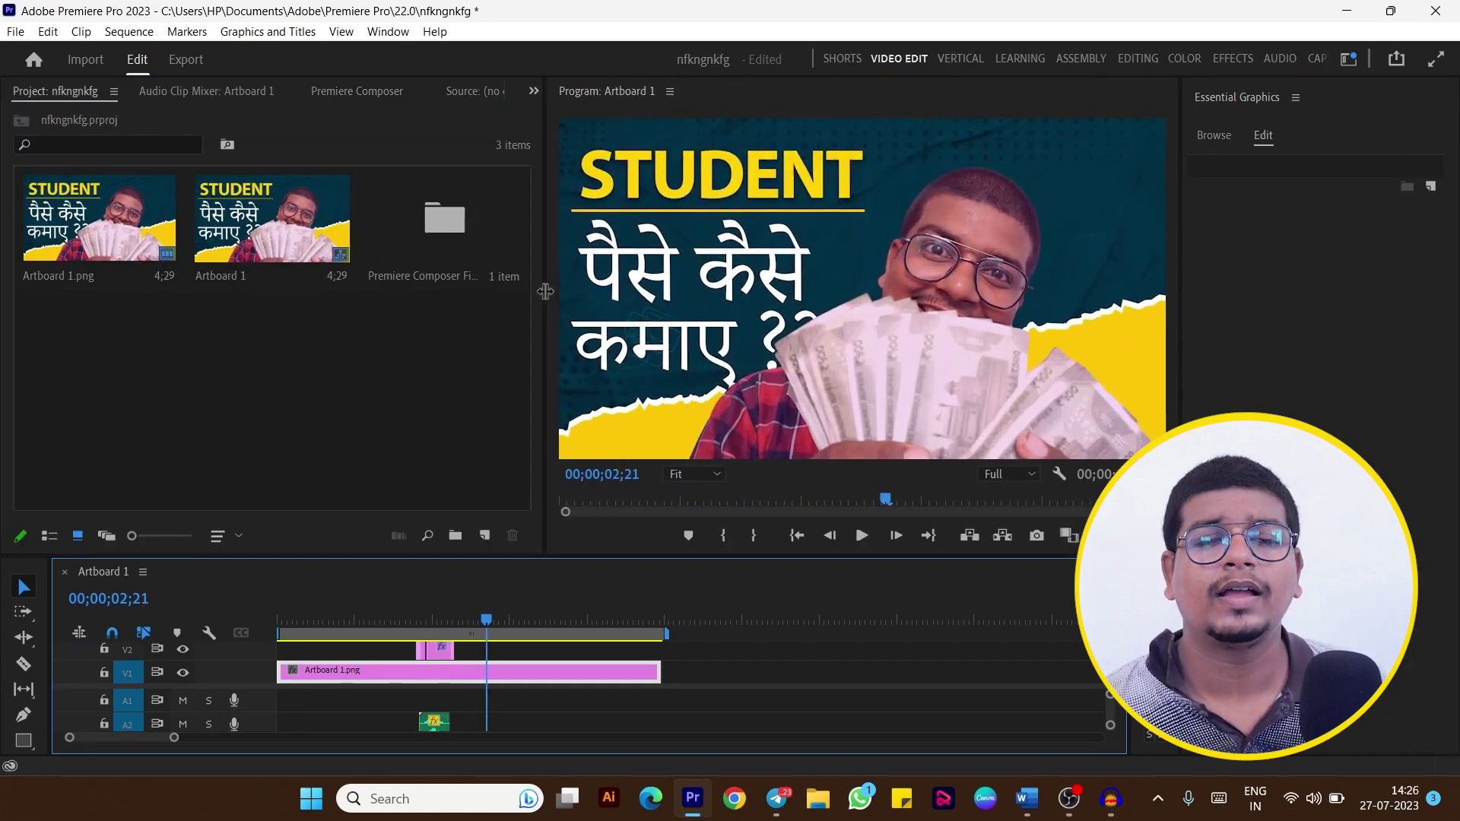
pyautogui.click(394, 35)
pyautogui.moveTo(423, 84)
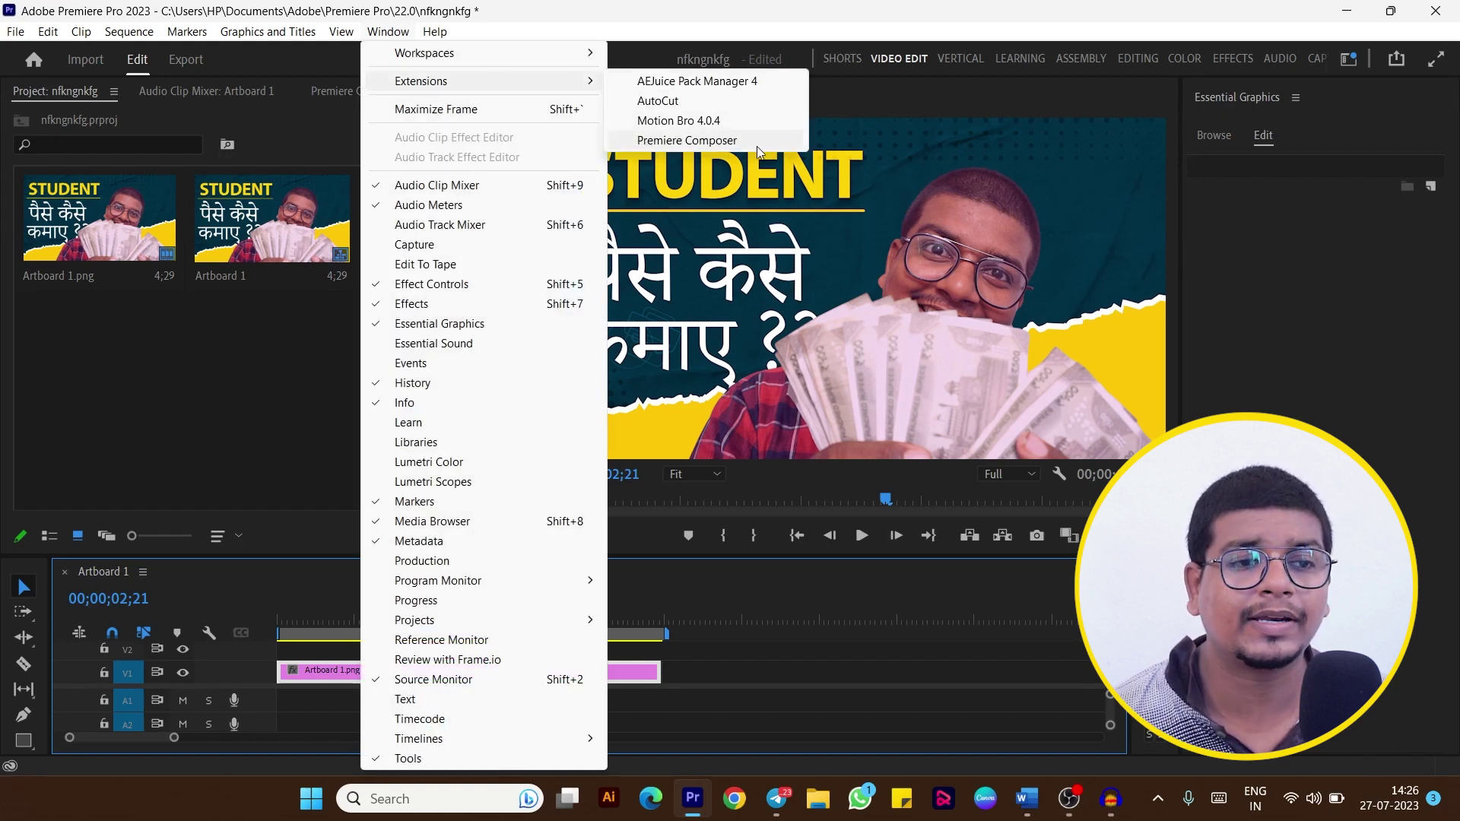
pyautogui.click(671, 84)
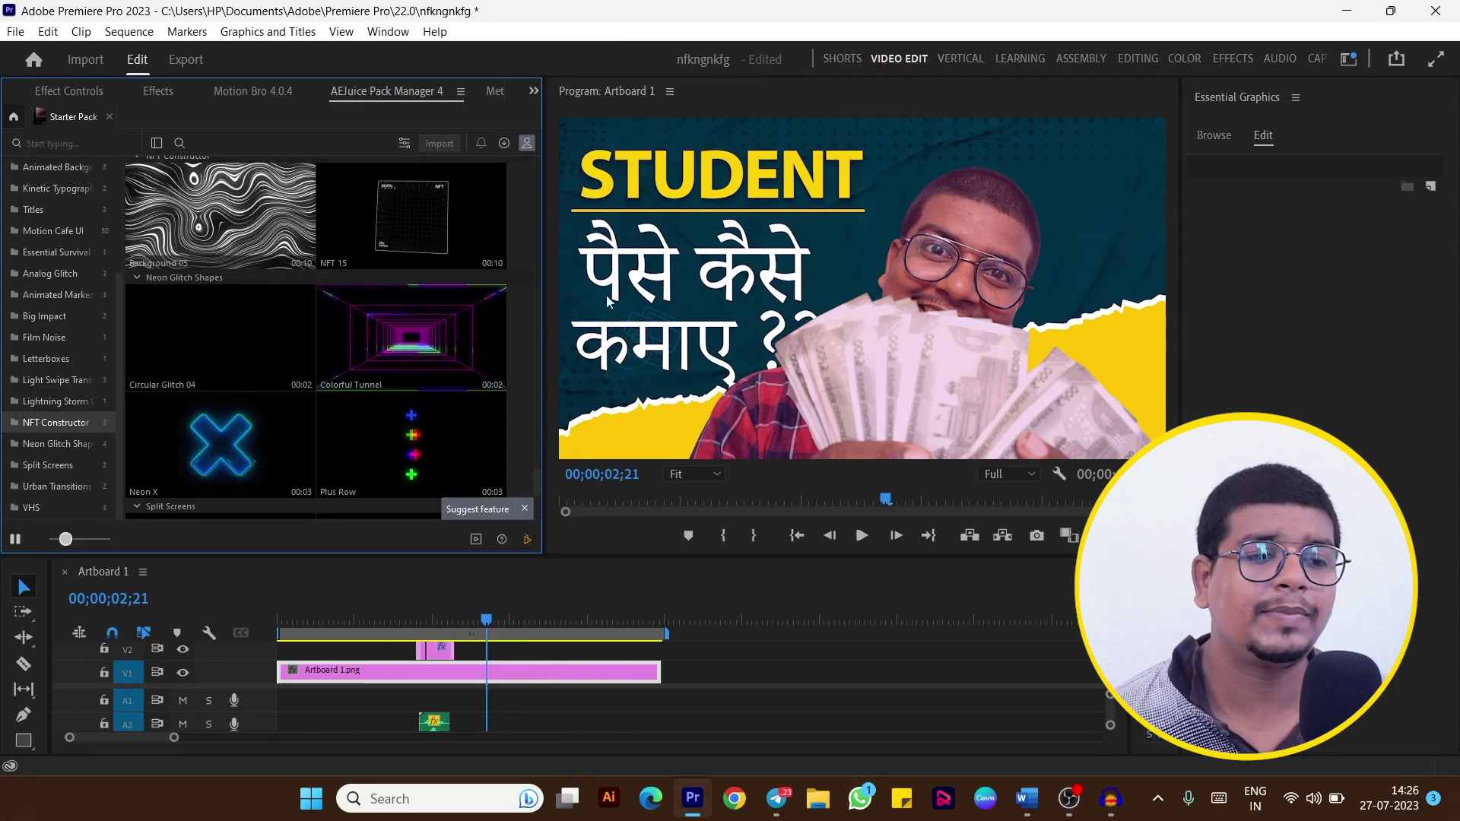
# Widen the AEJuice panel and browse the Titles and Film Noise presets.
pyautogui.moveTo(546, 307); pyautogui.dragTo(580, 304)
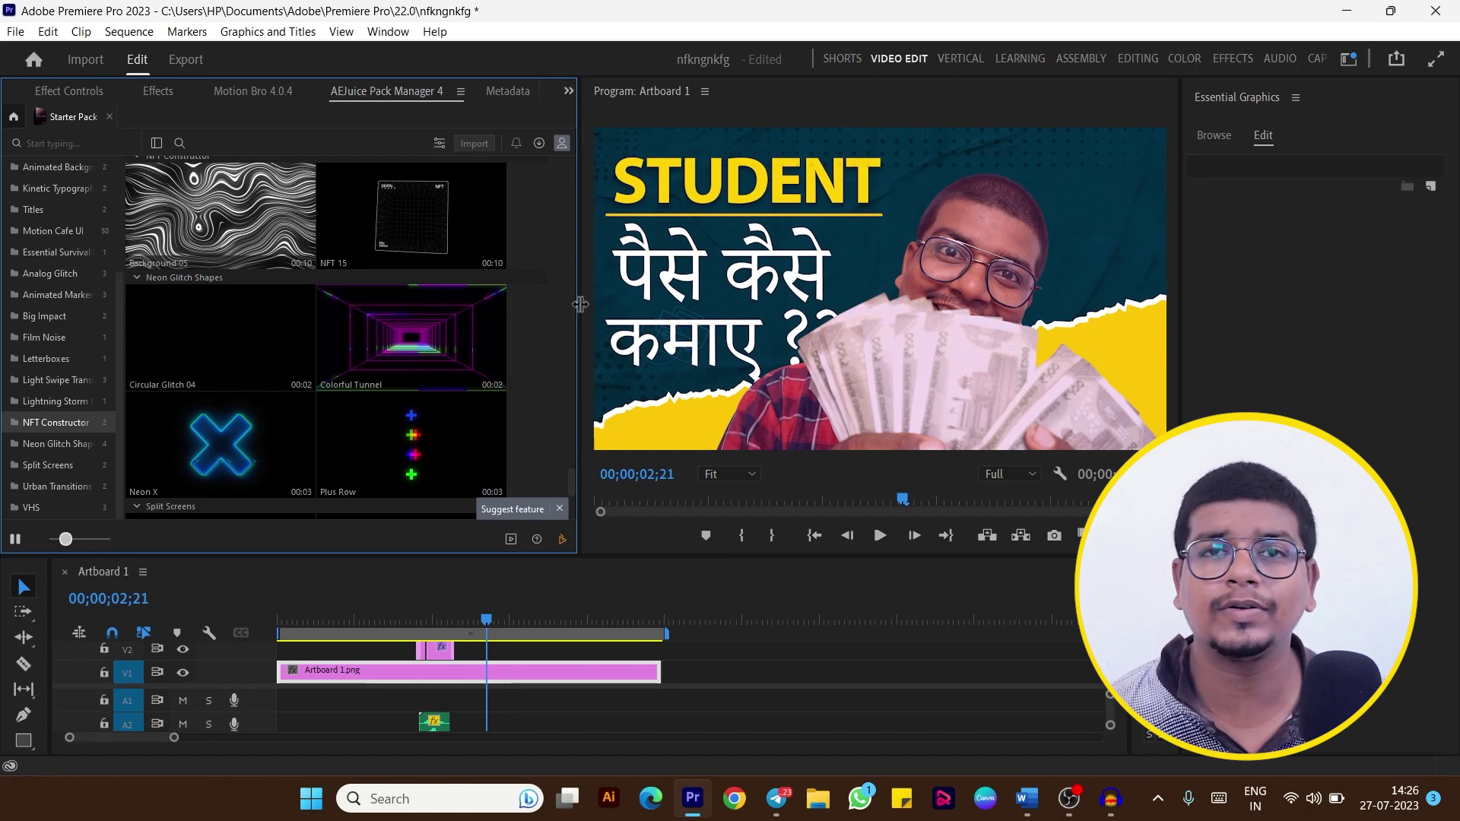
pyautogui.click(67, 209)
pyautogui.scroll(-2, 189, 298)
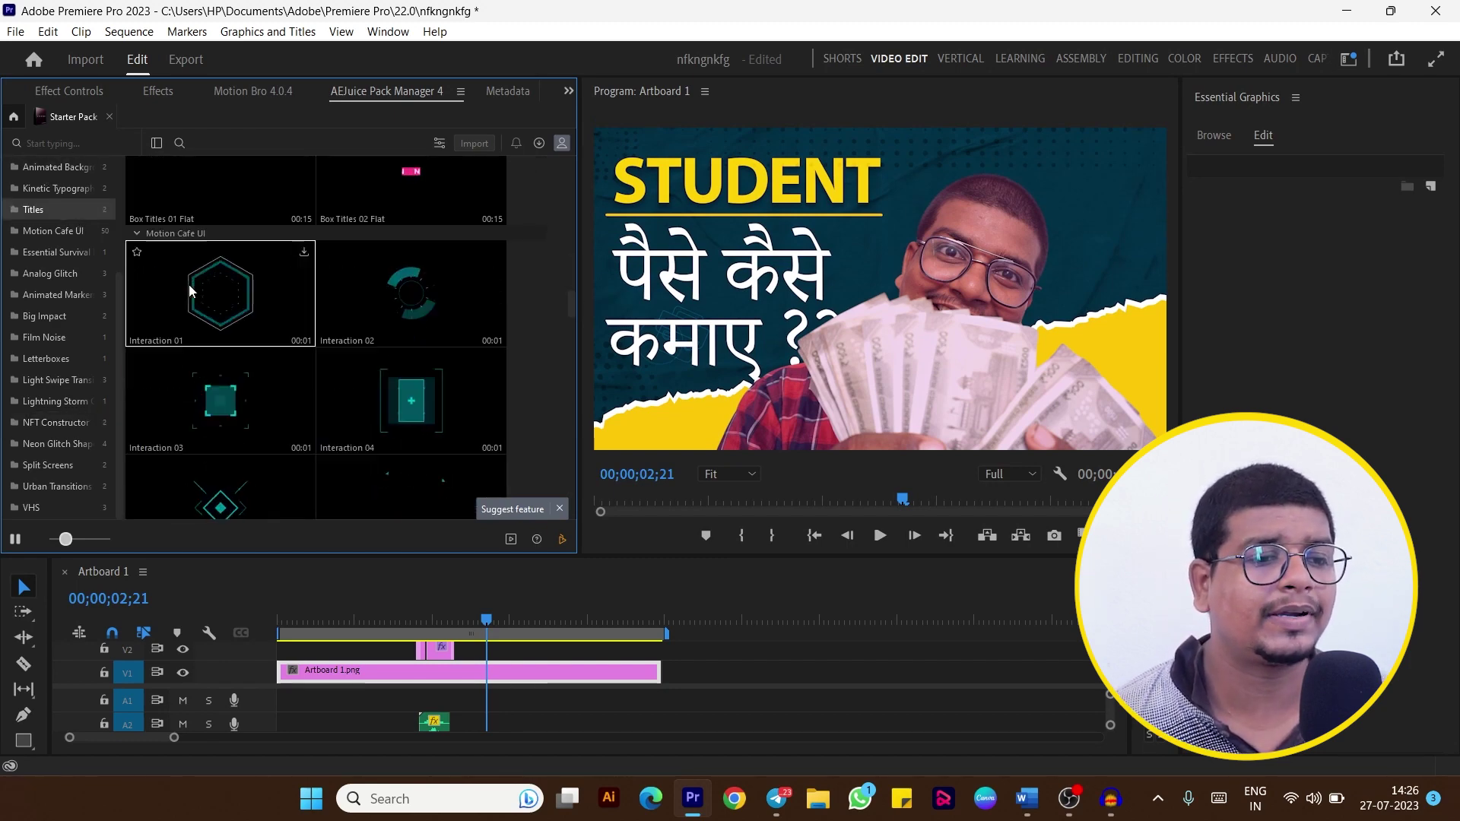
pyautogui.scroll(-1, 189, 298)
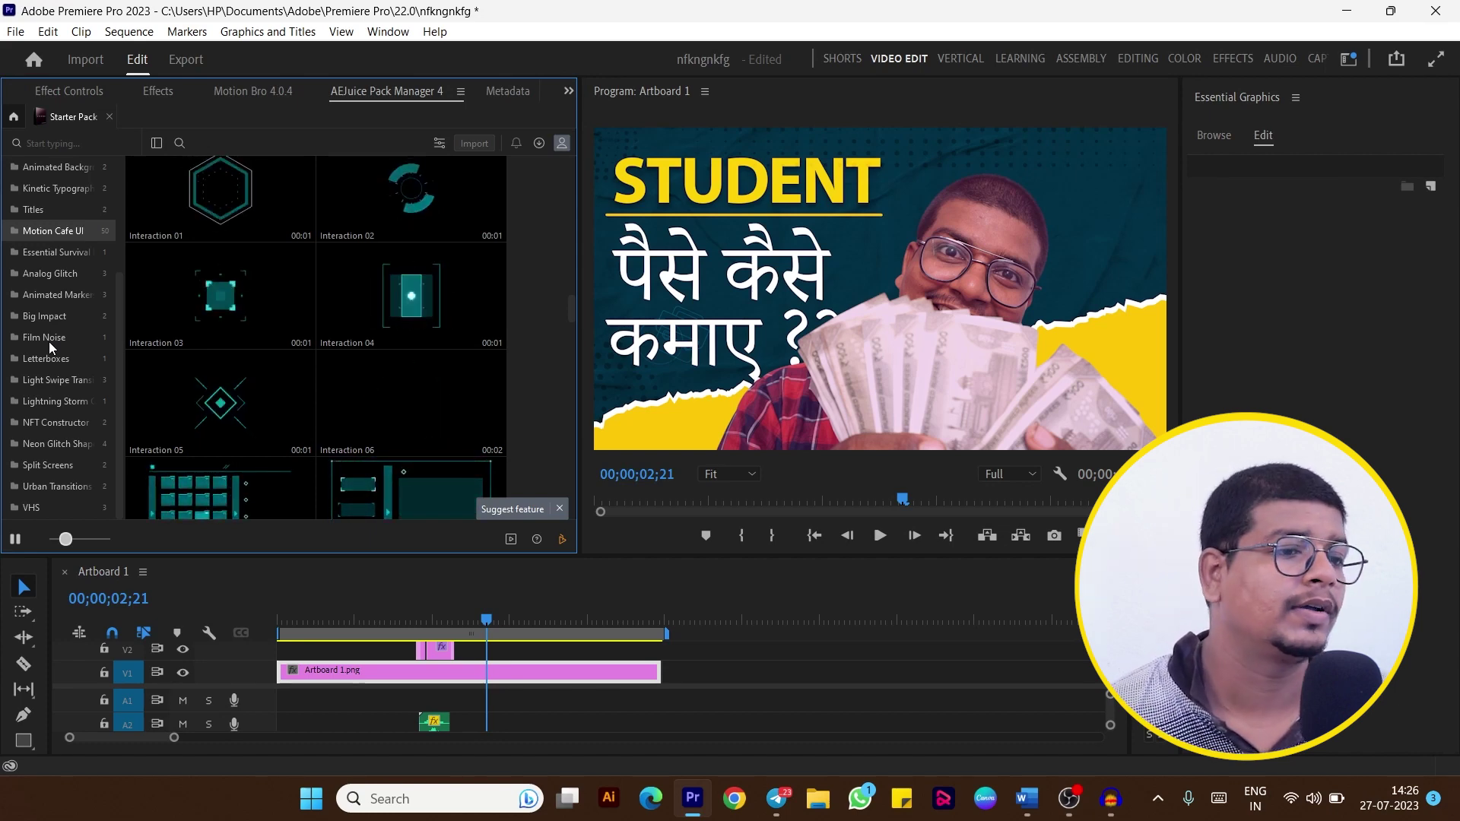
pyautogui.click(45, 342)
pyautogui.scroll(2, 44, 339)
pyautogui.scroll(2, 44, 339)
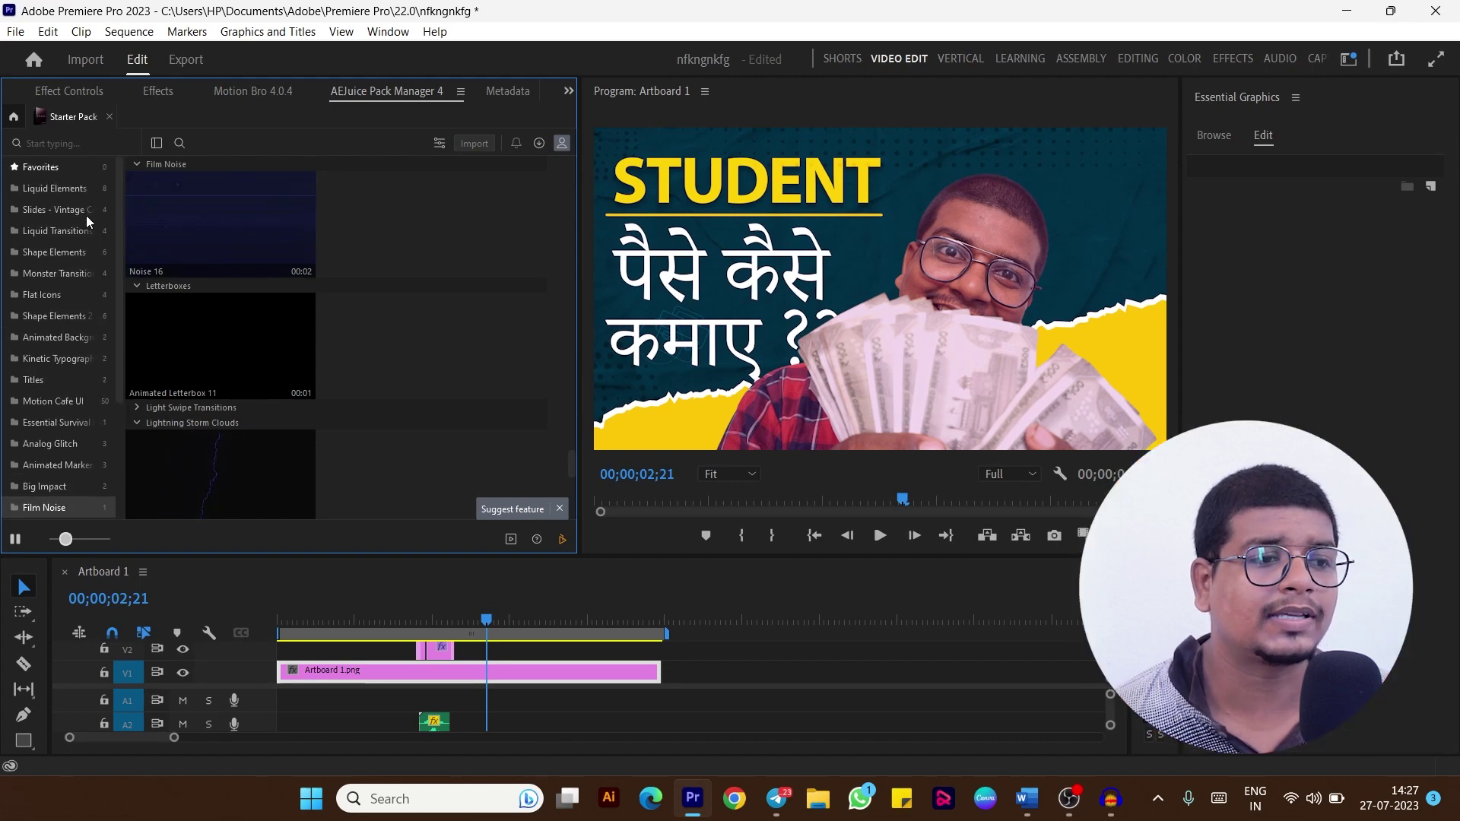
pyautogui.click(35, 380)
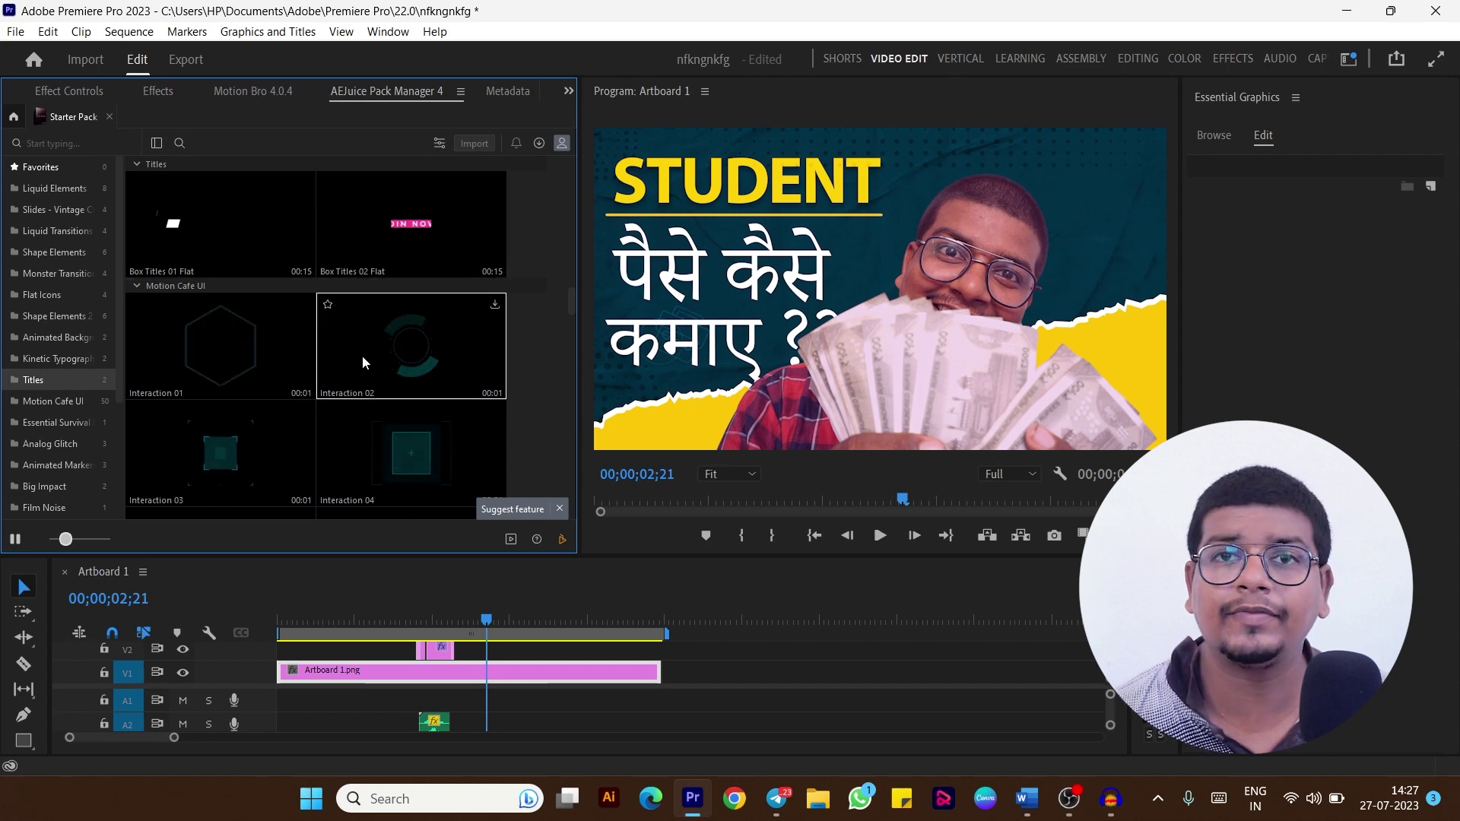
pyautogui.scroll(-1, 361, 356)
pyautogui.scroll(-1, 362, 356)
pyautogui.scroll(-2, 362, 356)
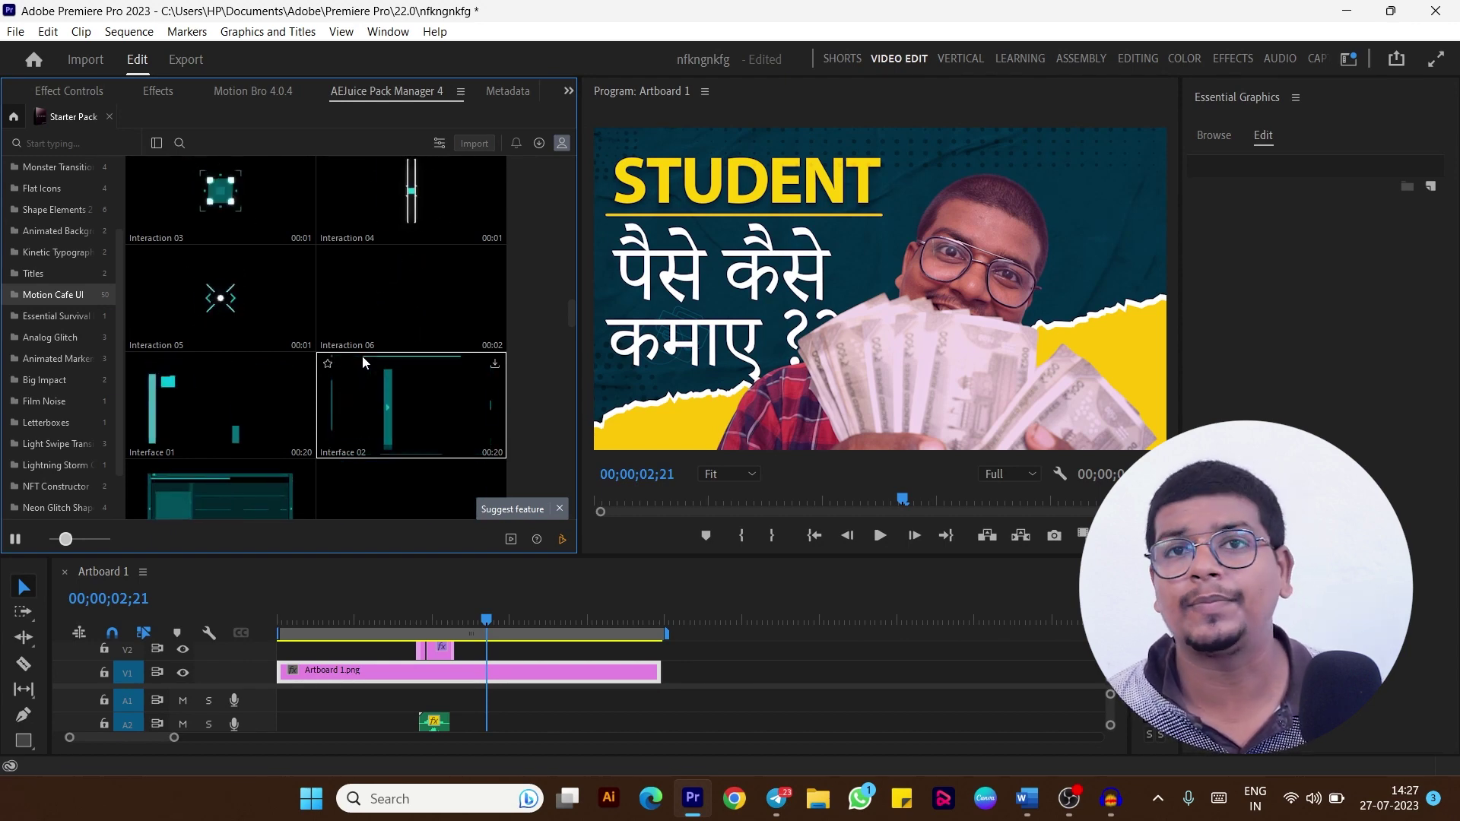
pyautogui.scroll(-3, 362, 356)
pyautogui.scroll(-1, 52, 337)
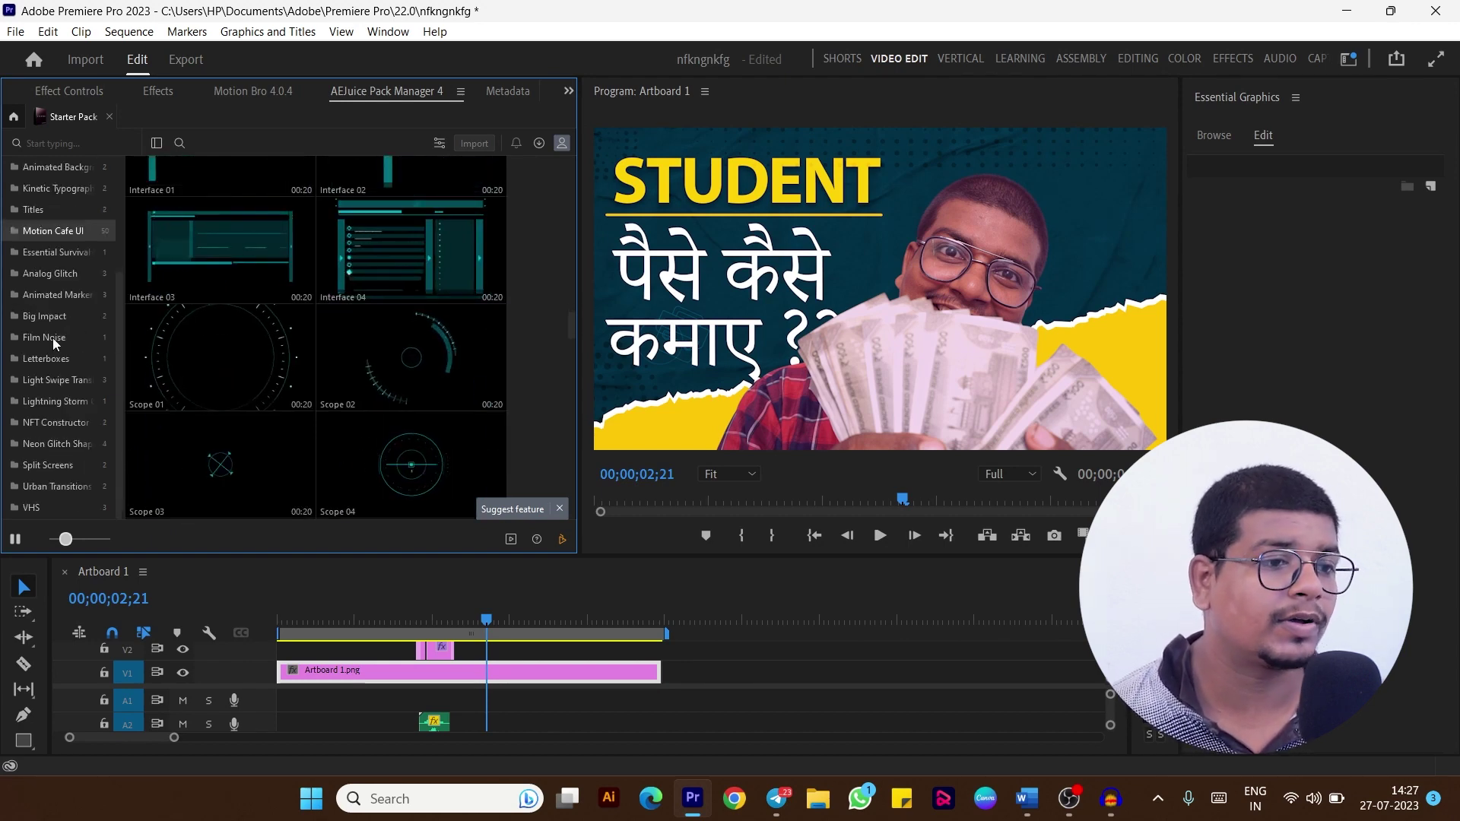
# Step through Film Noise, light swipe, NFT Constructor, Split Screens and VHS, adjusting thumbnail size.
pyautogui.click(53, 337)
pyautogui.click(52, 378)
pyautogui.click(62, 424)
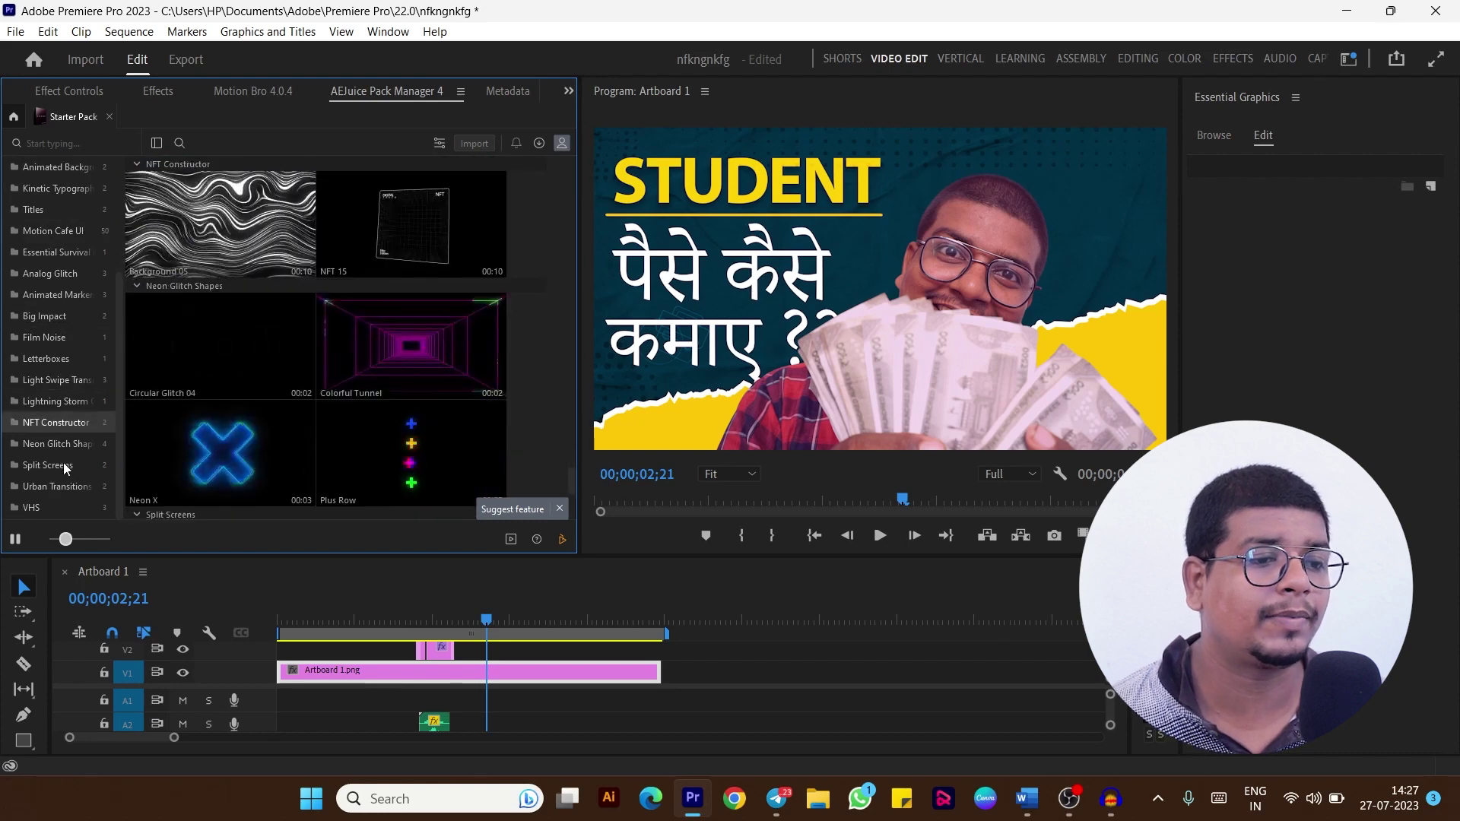
pyautogui.click(62, 465)
pyautogui.click(62, 507)
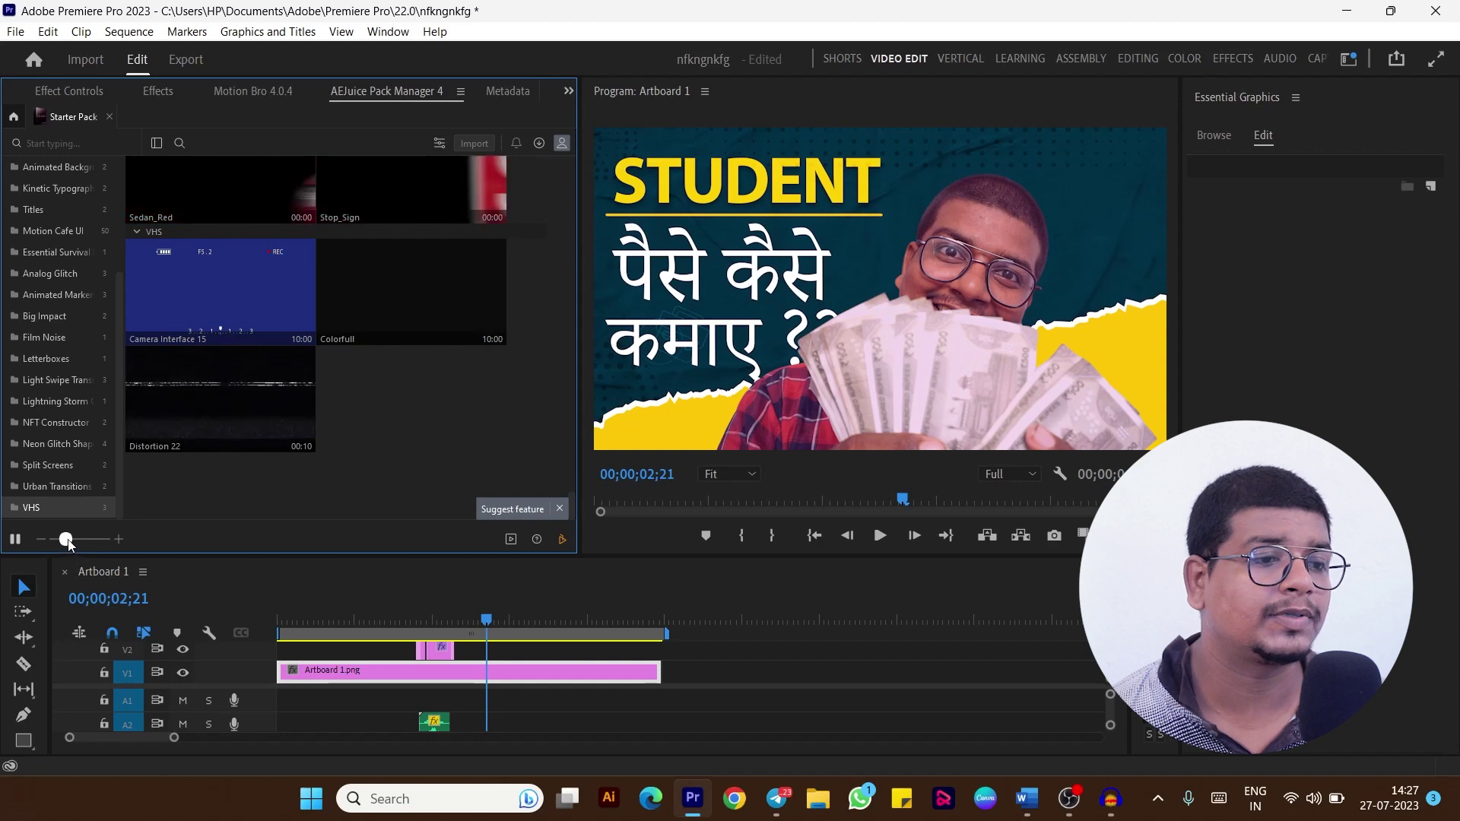
pyautogui.moveTo(75, 549); pyautogui.dragTo(59, 547)
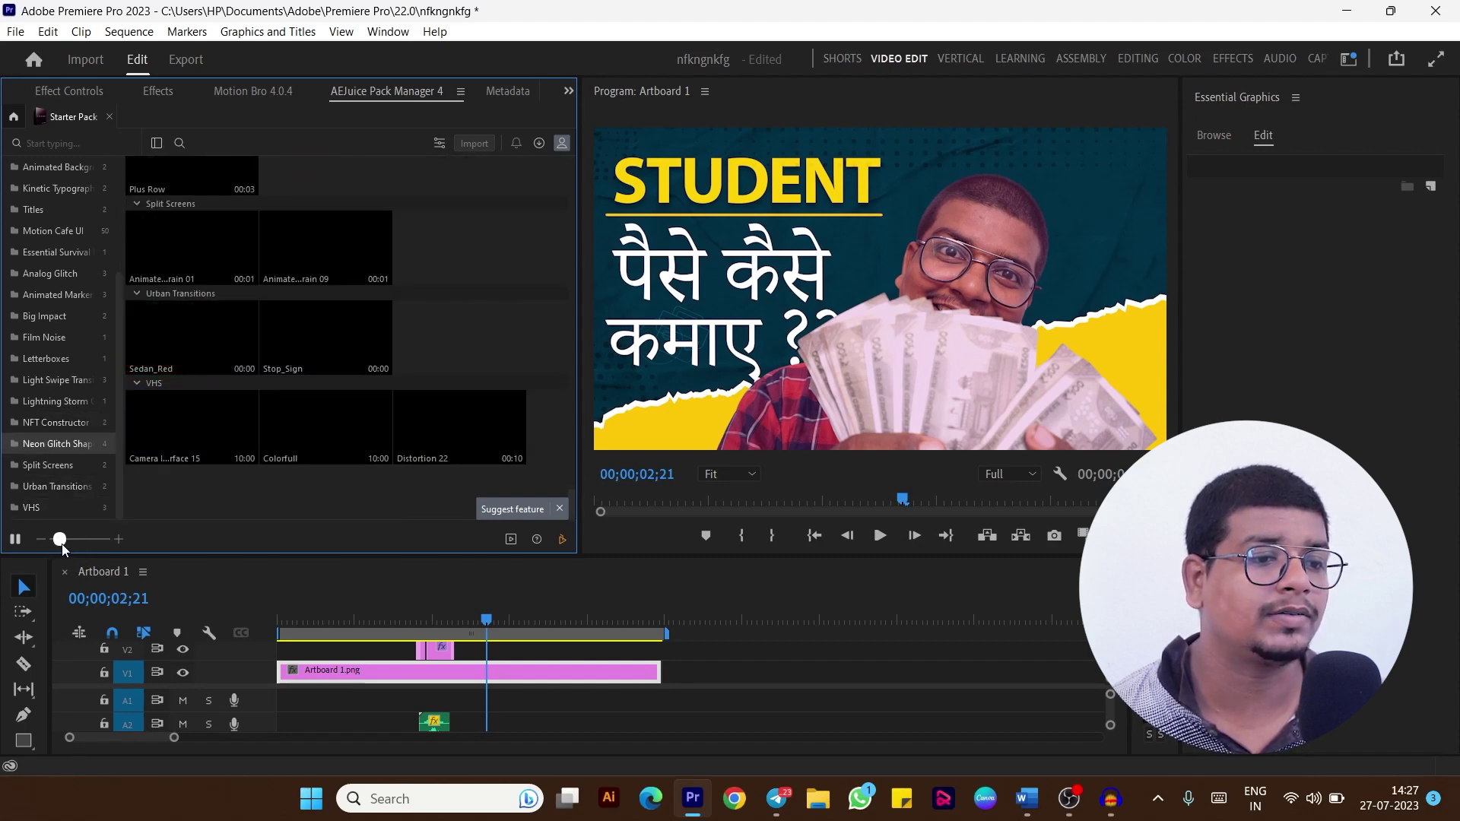
pyautogui.moveTo(57, 541); pyautogui.dragTo(65, 540)
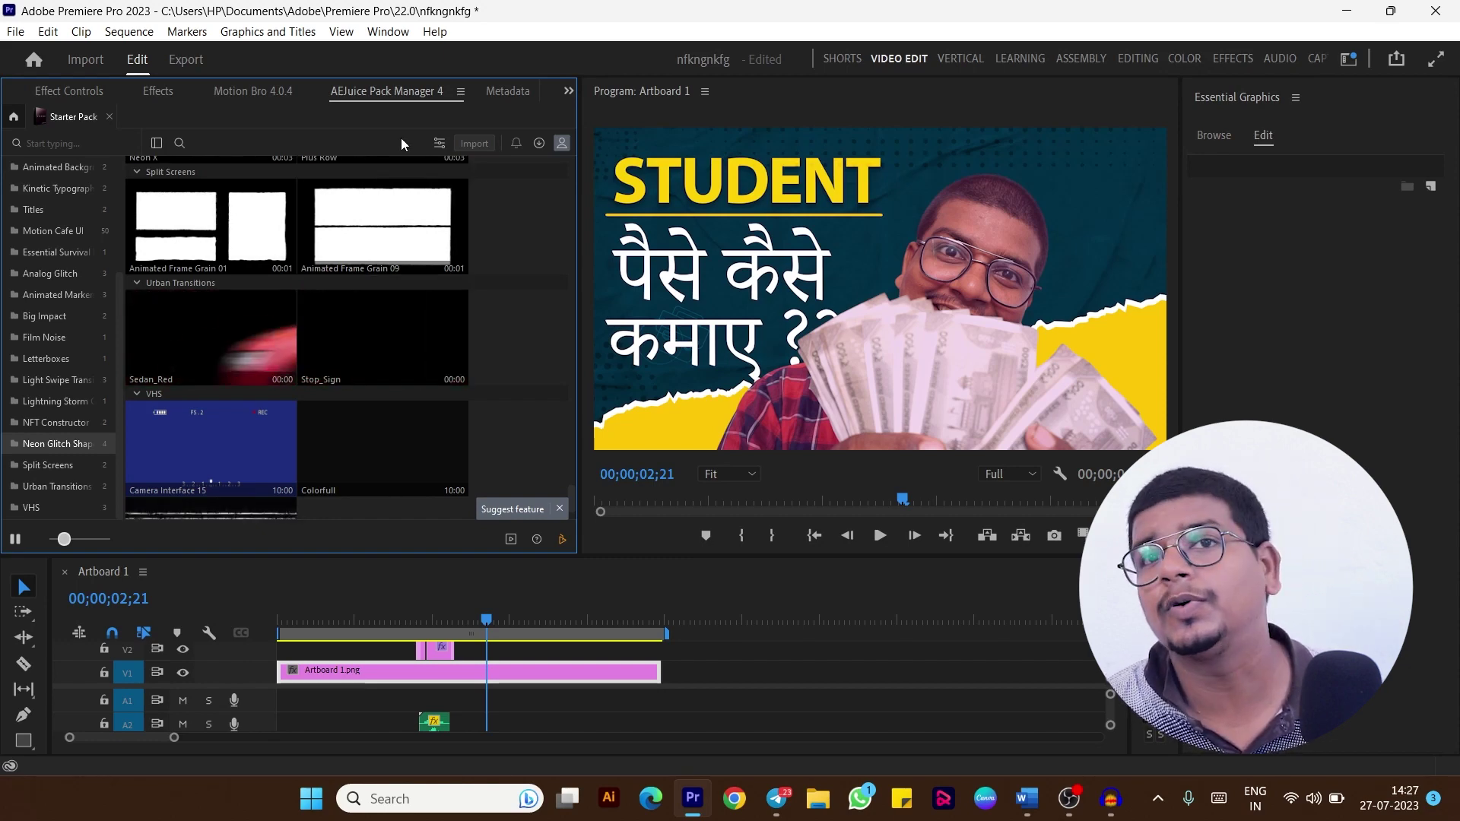
# Switch to Motion Bro, expand its Transitions category and widen the panel.
pyautogui.click(245, 92)
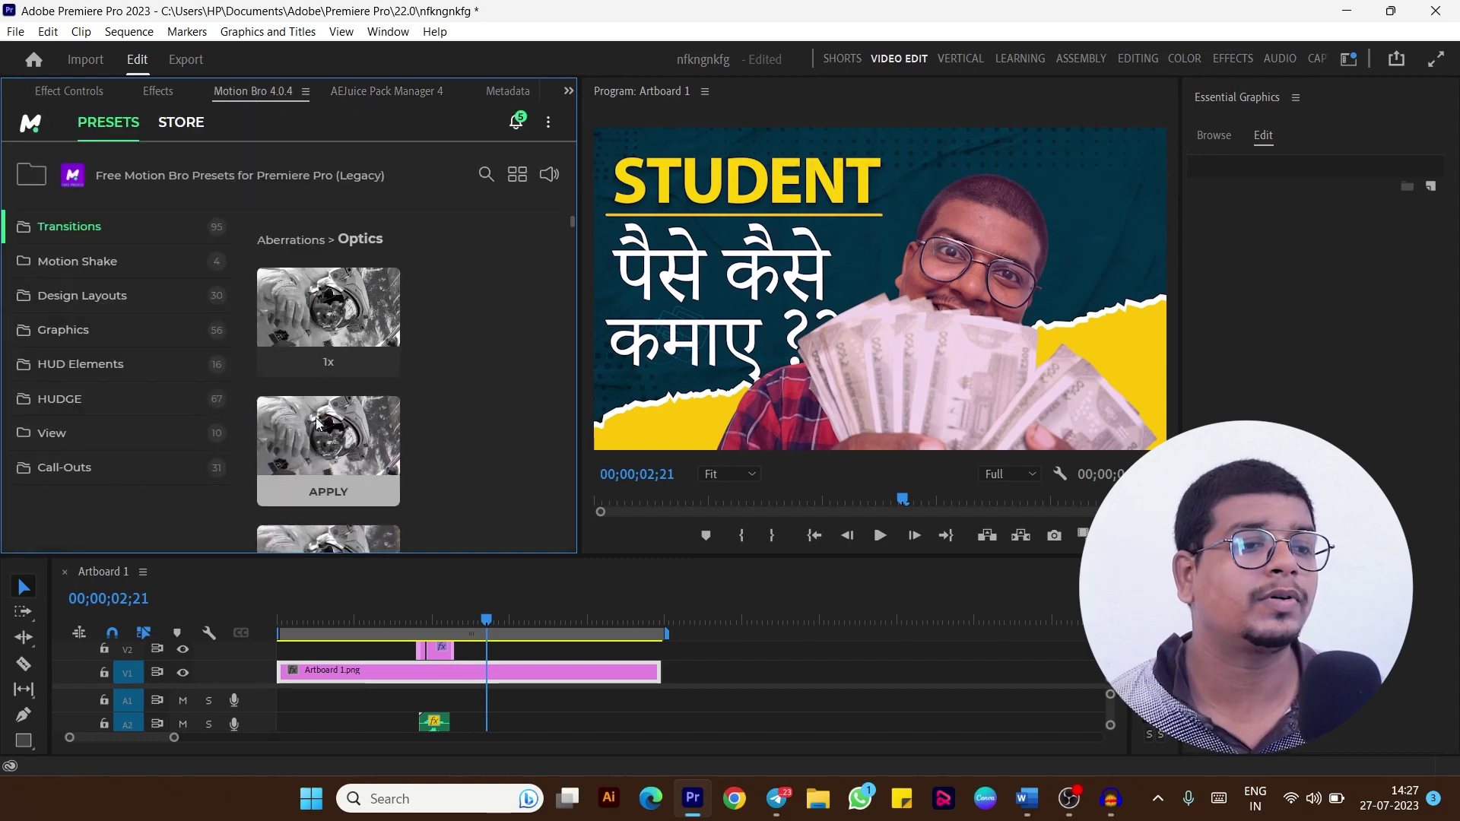
pyautogui.click(135, 236)
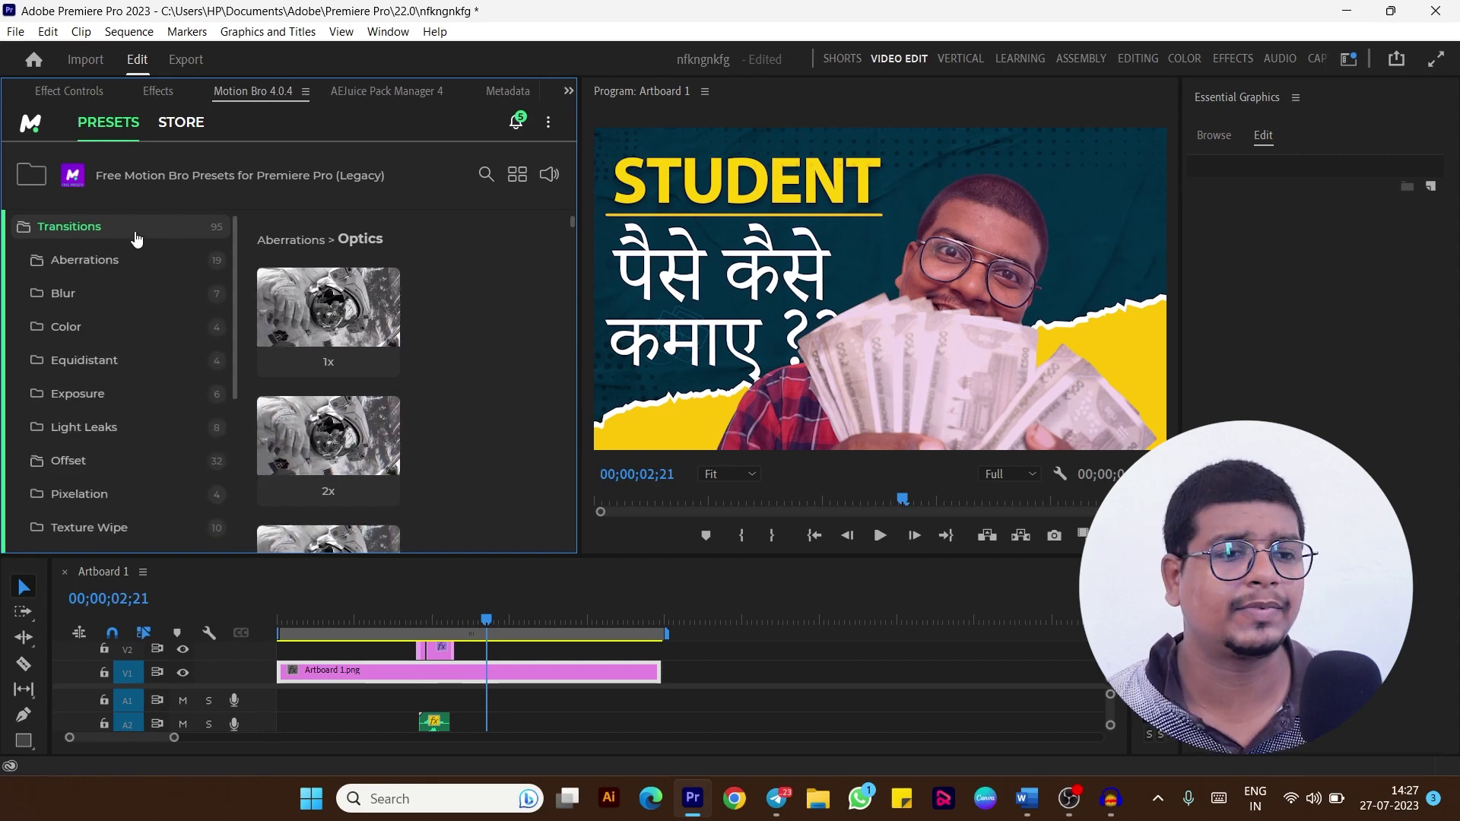
pyautogui.moveTo(581, 246); pyautogui.dragTo(815, 251)
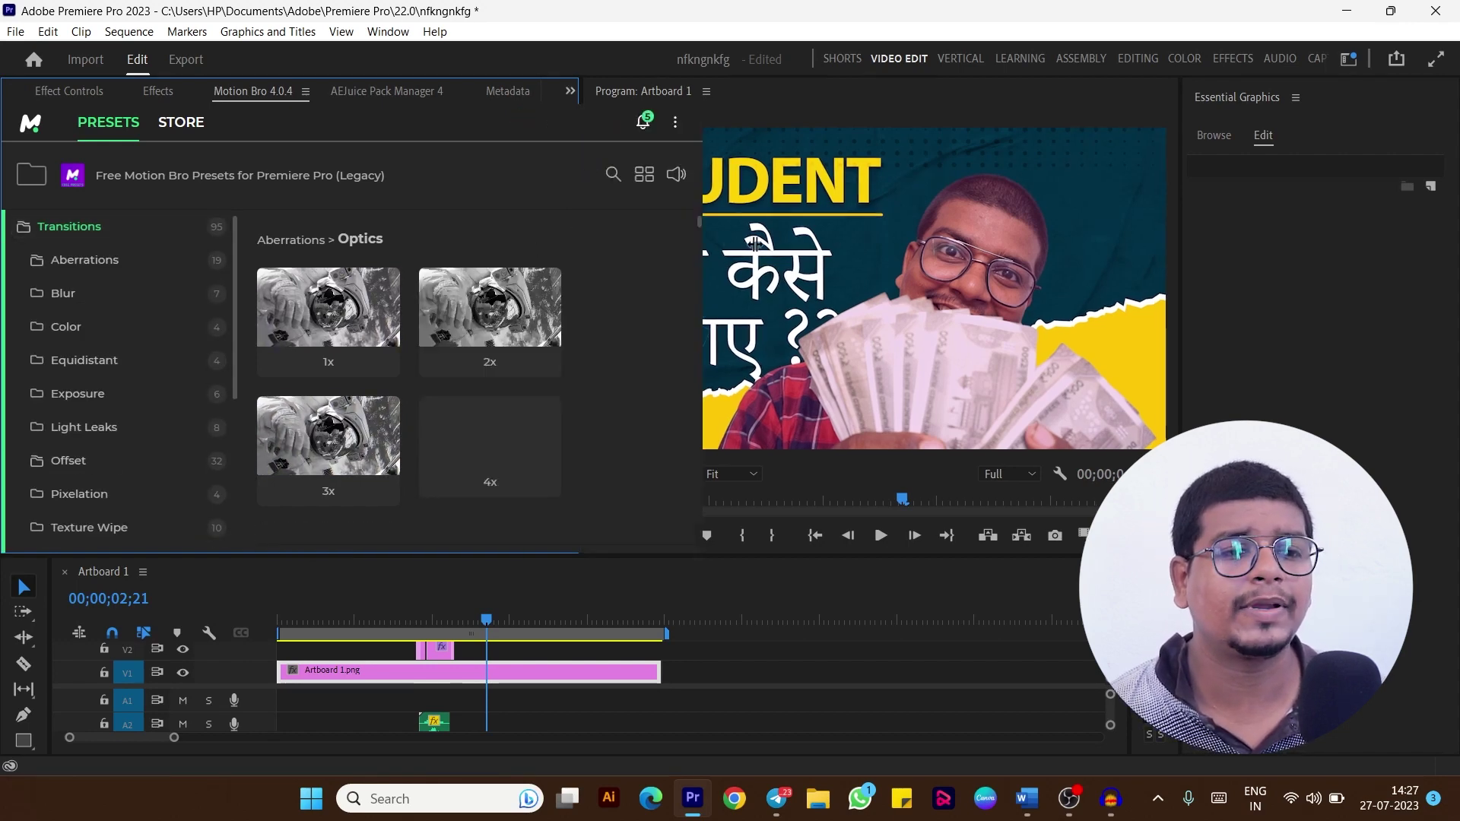
pyautogui.moveTo(754, 174)
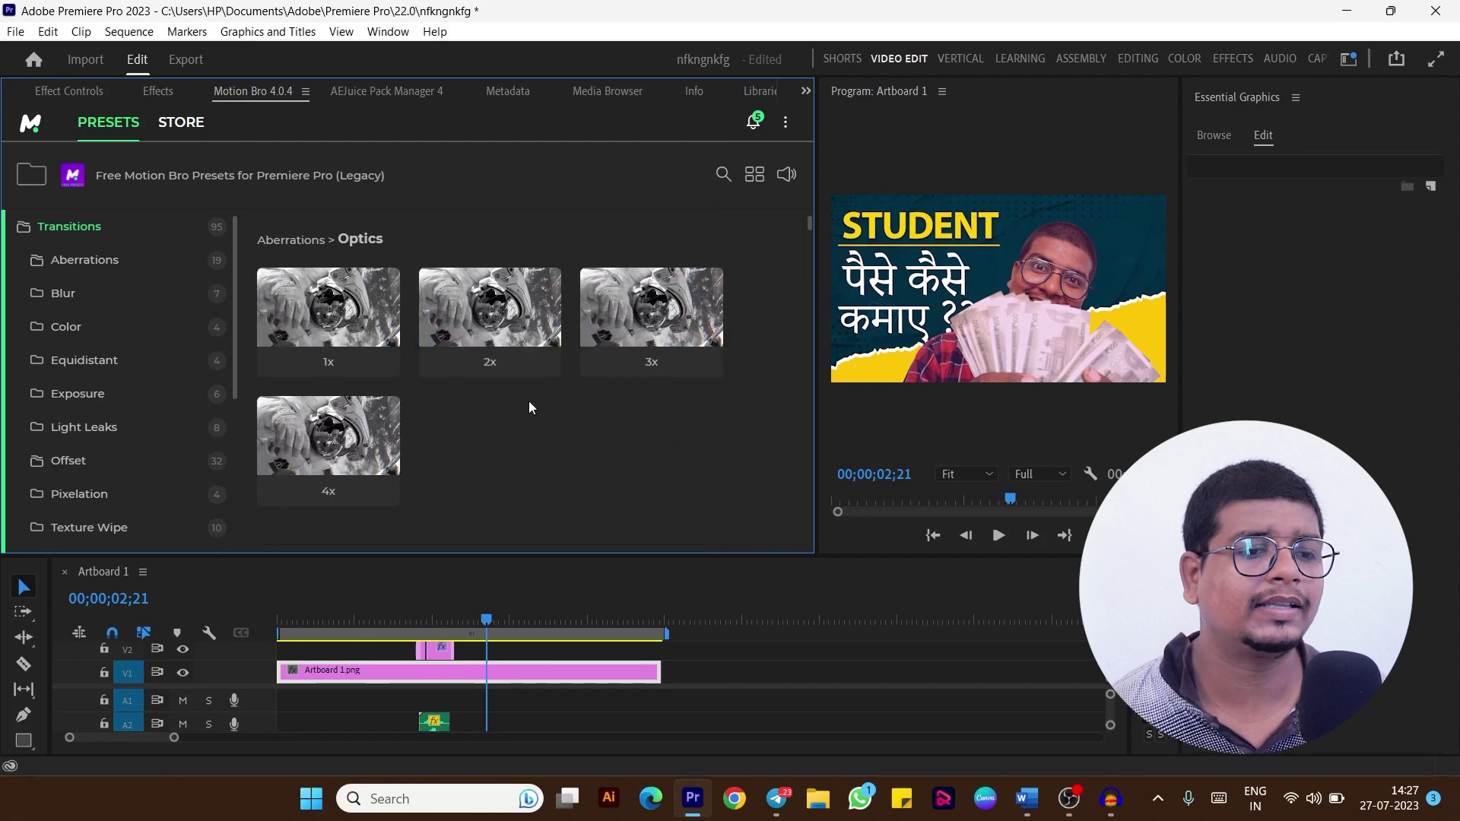
pyautogui.moveTo(368, 308)
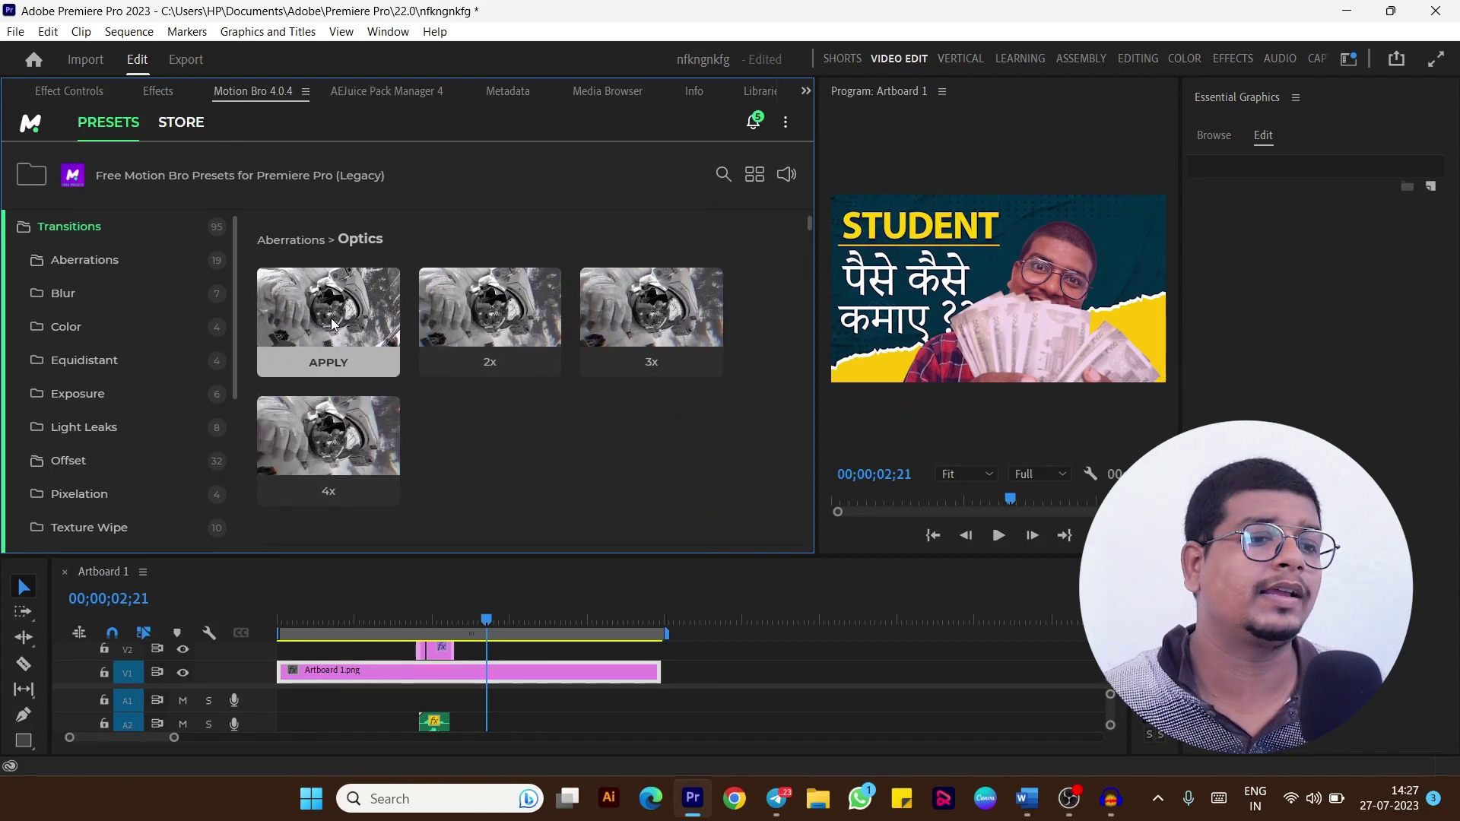
# Scroll through the Transitions presets, collapse them, and show Motion Shake 1x, 2x, 3x and 4x.
pyautogui.scroll(-3, 357, 403)
pyautogui.scroll(-3, 357, 404)
pyautogui.scroll(-2, 359, 412)
pyautogui.scroll(-3, 360, 411)
pyautogui.scroll(-2, 360, 411)
pyautogui.scroll(-2, 360, 411)
pyautogui.scroll(-1, 360, 411)
pyautogui.scroll(-2, 359, 411)
pyautogui.scroll(-3, 359, 412)
pyautogui.scroll(-3, 360, 411)
pyautogui.scroll(-3, 359, 412)
pyautogui.scroll(-3, 359, 412)
pyautogui.scroll(-3, 359, 412)
pyautogui.scroll(-3, 359, 411)
pyautogui.scroll(-2, 360, 411)
pyautogui.scroll(-3, 360, 411)
pyautogui.scroll(-1, 360, 411)
pyautogui.scroll(-3, 358, 413)
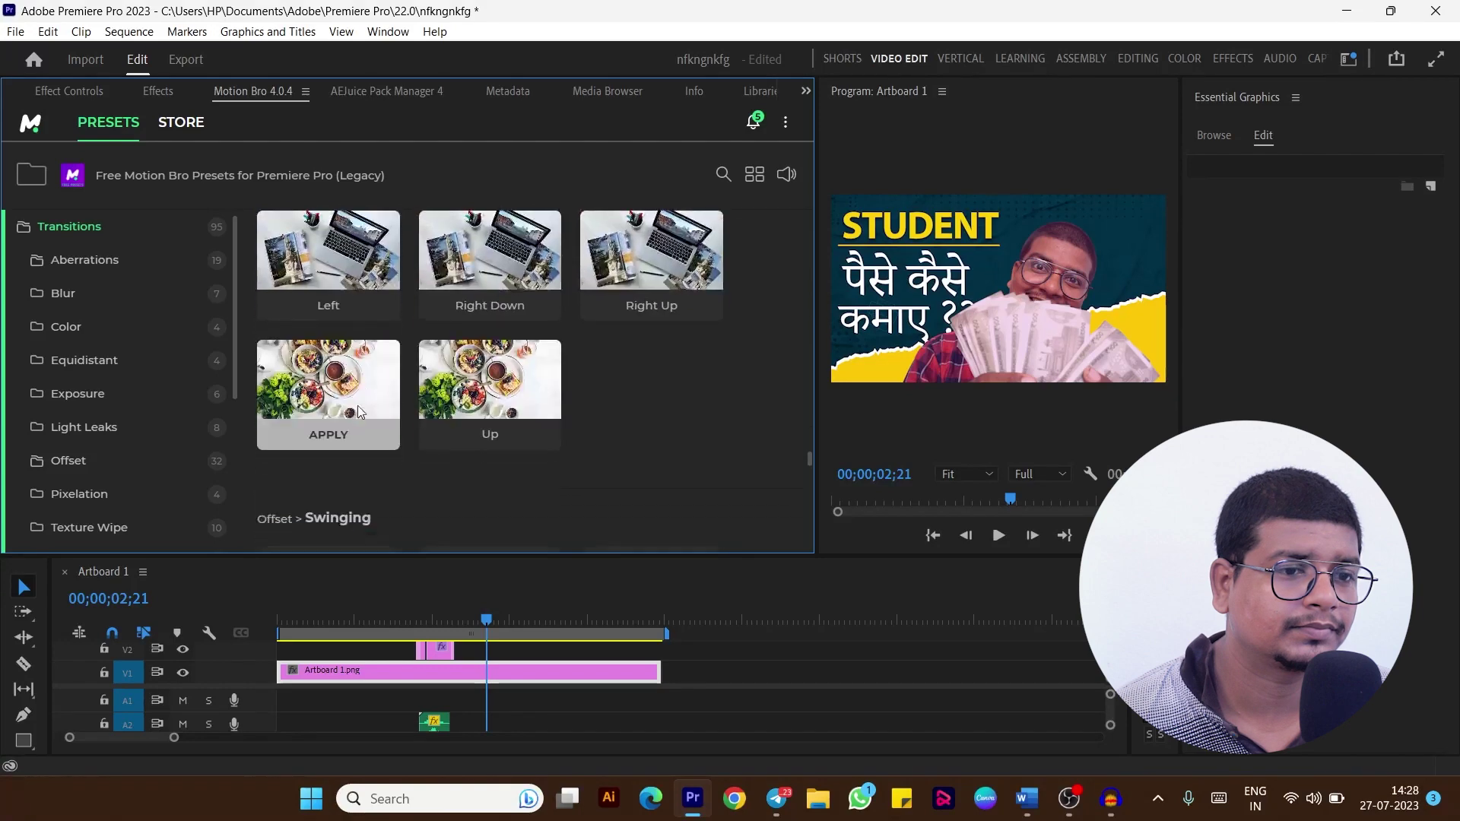
pyautogui.scroll(-3, 358, 412)
pyautogui.scroll(-3, 358, 412)
pyautogui.scroll(-1, 358, 412)
pyautogui.scroll(-3, 358, 411)
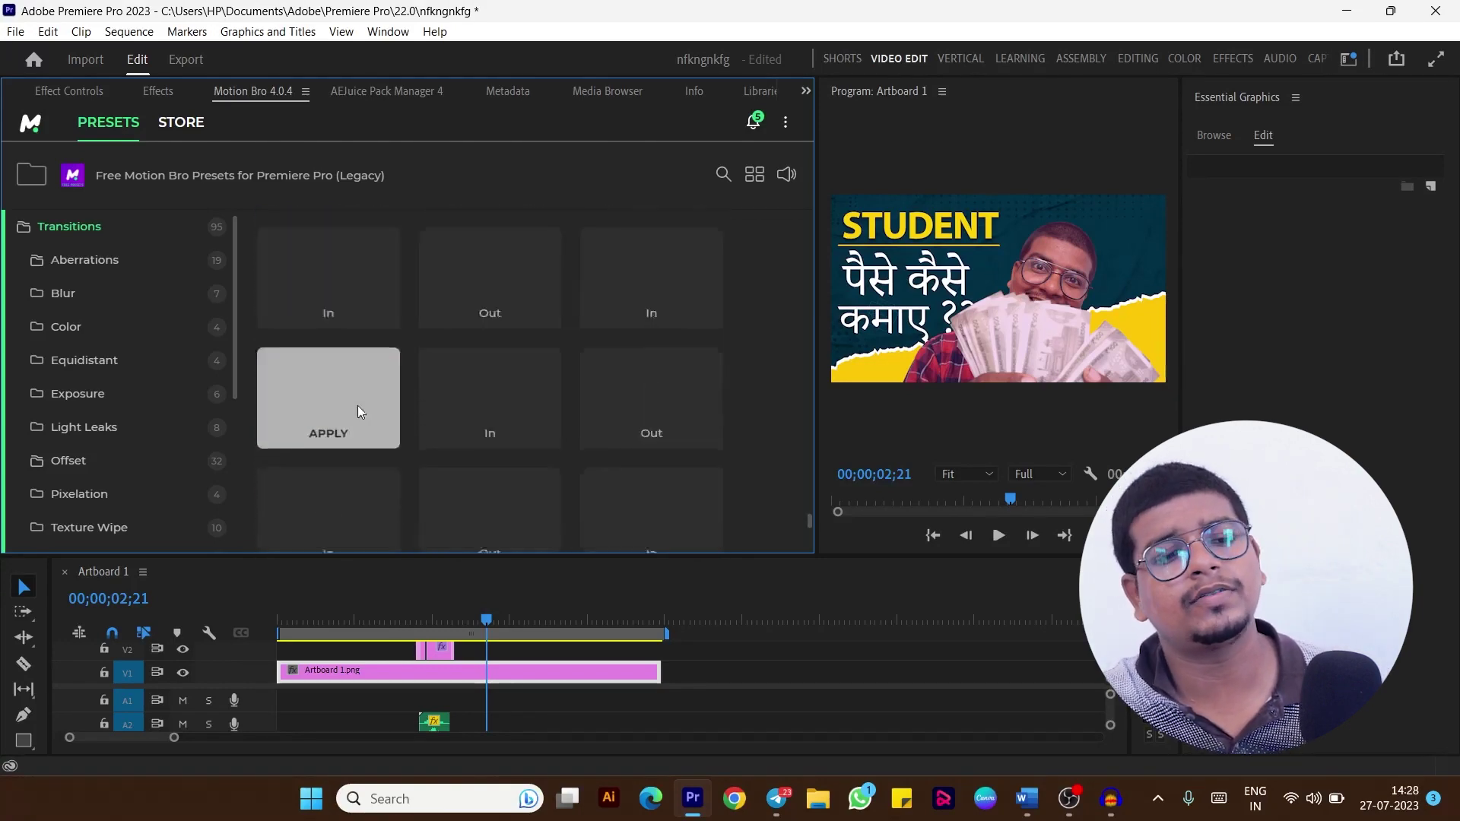
pyautogui.scroll(-3, 358, 412)
pyautogui.scroll(-1, 358, 412)
pyautogui.scroll(-1, 358, 411)
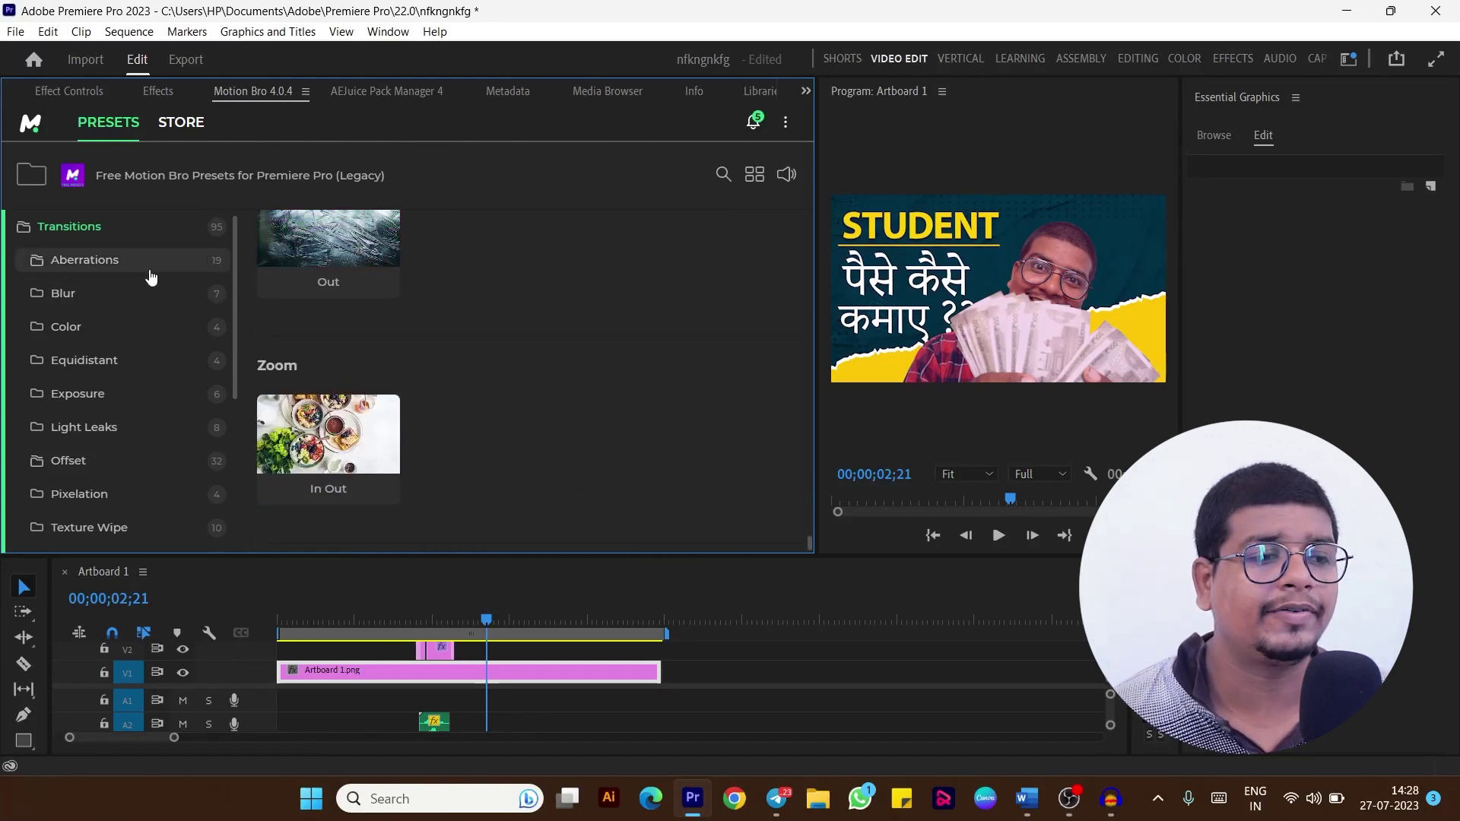
pyautogui.click(114, 228)
pyautogui.click(127, 268)
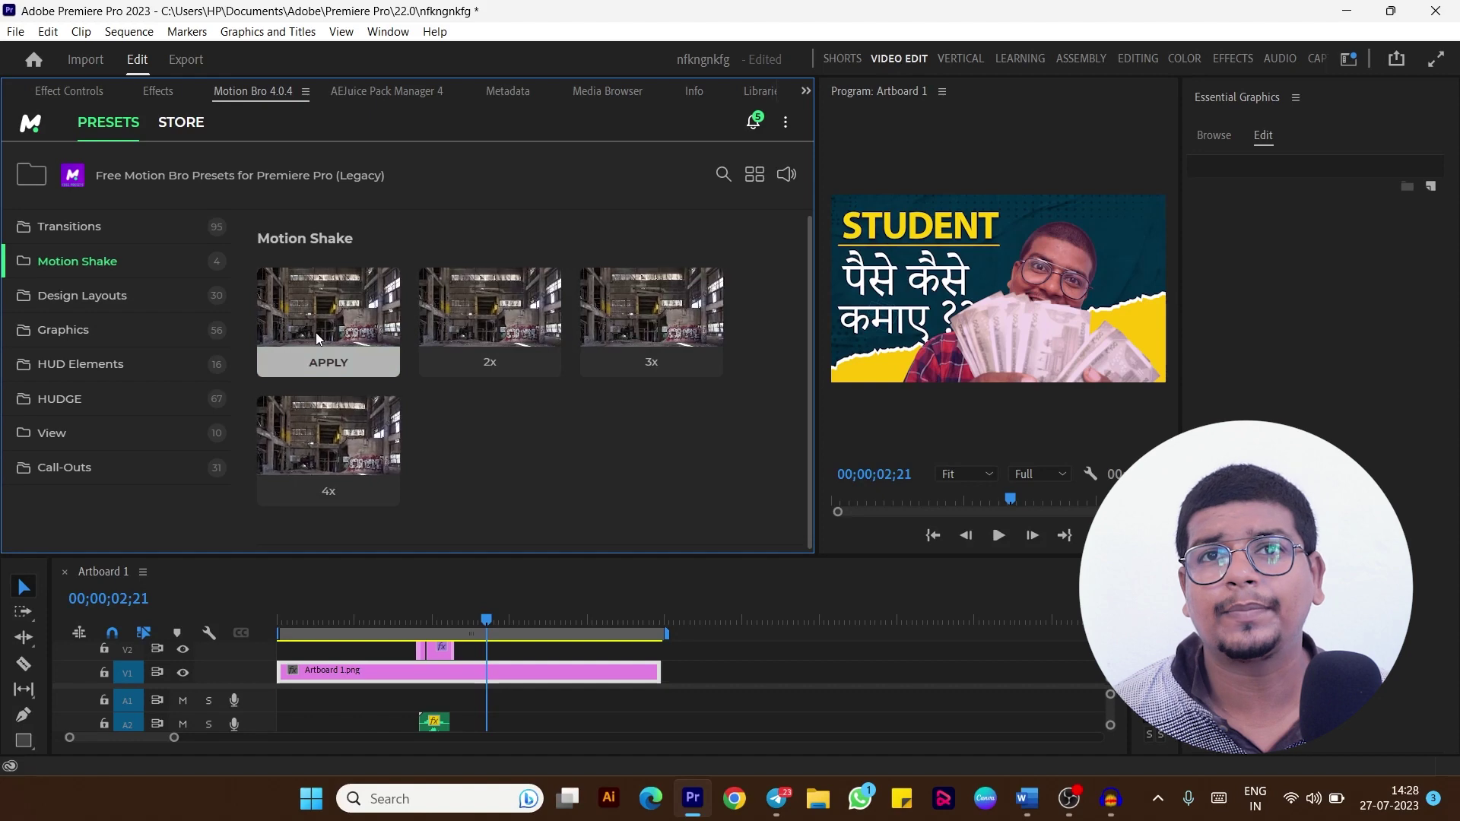
# Apply Motion Shake Simple - 1x to V2 and preview it, stopping at 00;00;02;20.
pyautogui.click(330, 370)
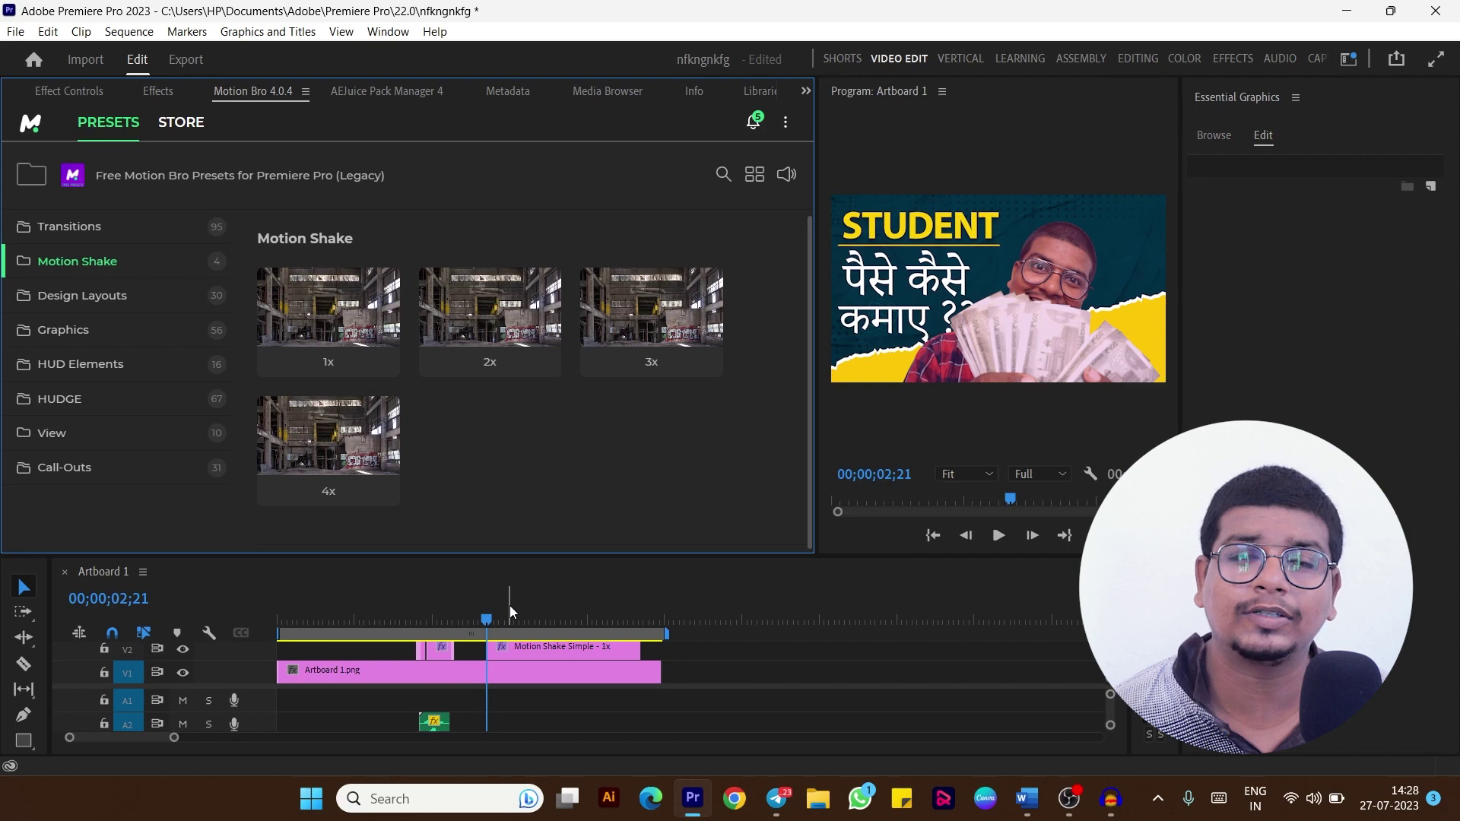
pyautogui.moveTo(494, 613)
pyautogui.mouseDown()
pyautogui.moveTo(448, 619)
pyautogui.moveTo(496, 620)
pyautogui.mouseUp()
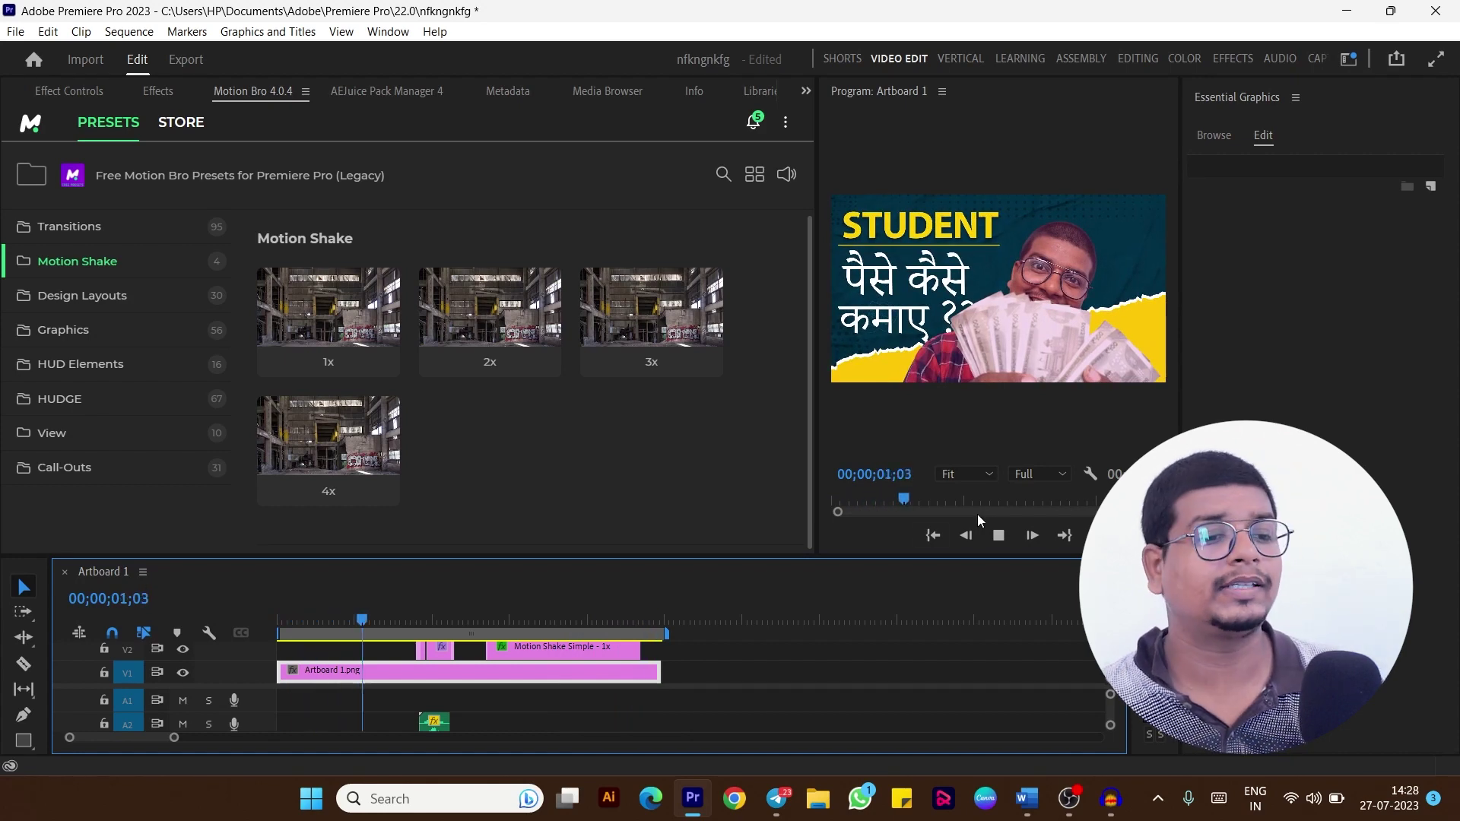
pyautogui.press('space')
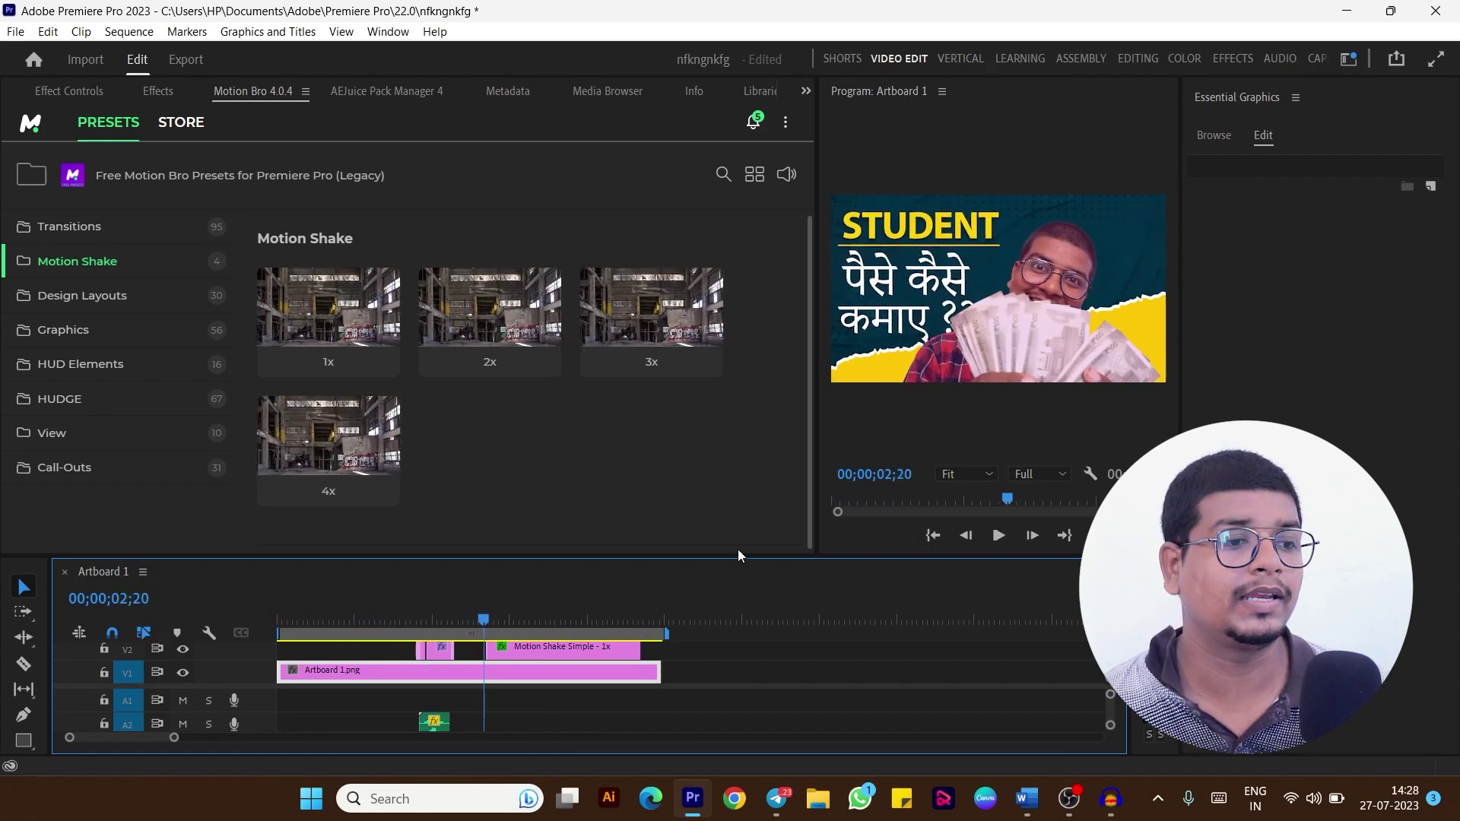
pyautogui.click(114, 298)
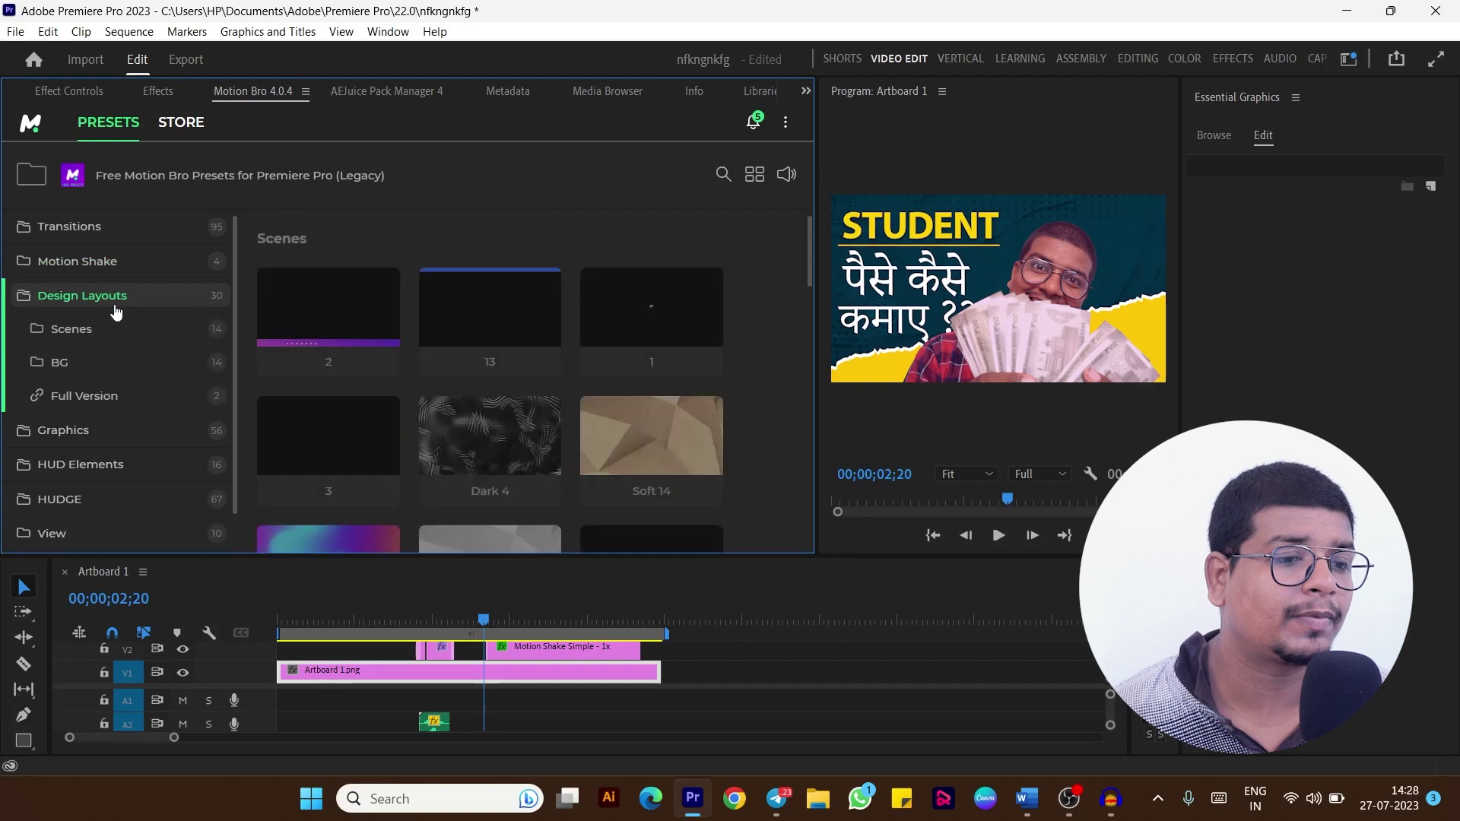
# Scroll through the Design Layouts preset grid.
pyautogui.moveTo(514, 371)
pyautogui.scroll(-5, 361, 377)
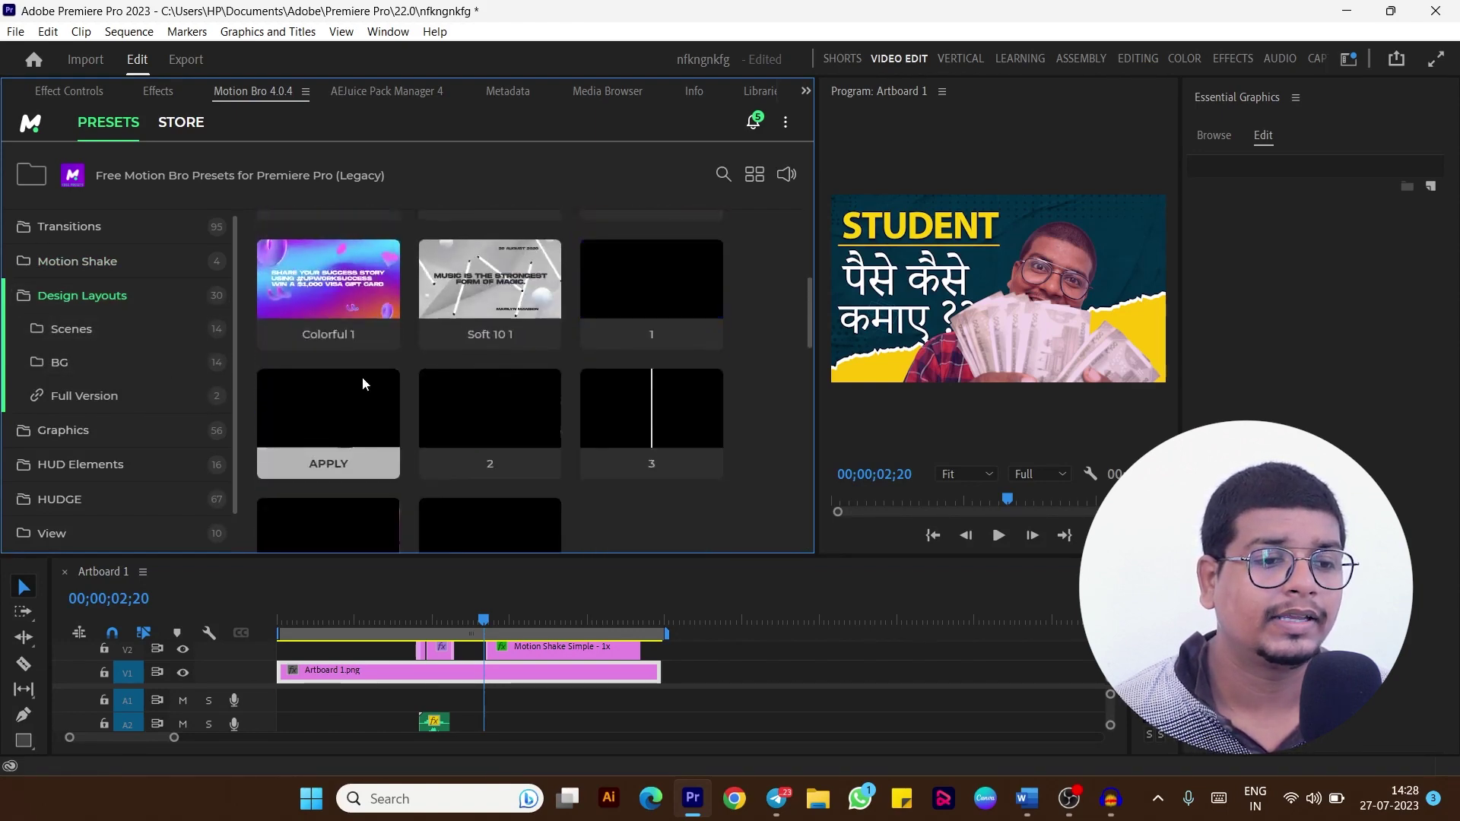
pyautogui.scroll(-2, 362, 377)
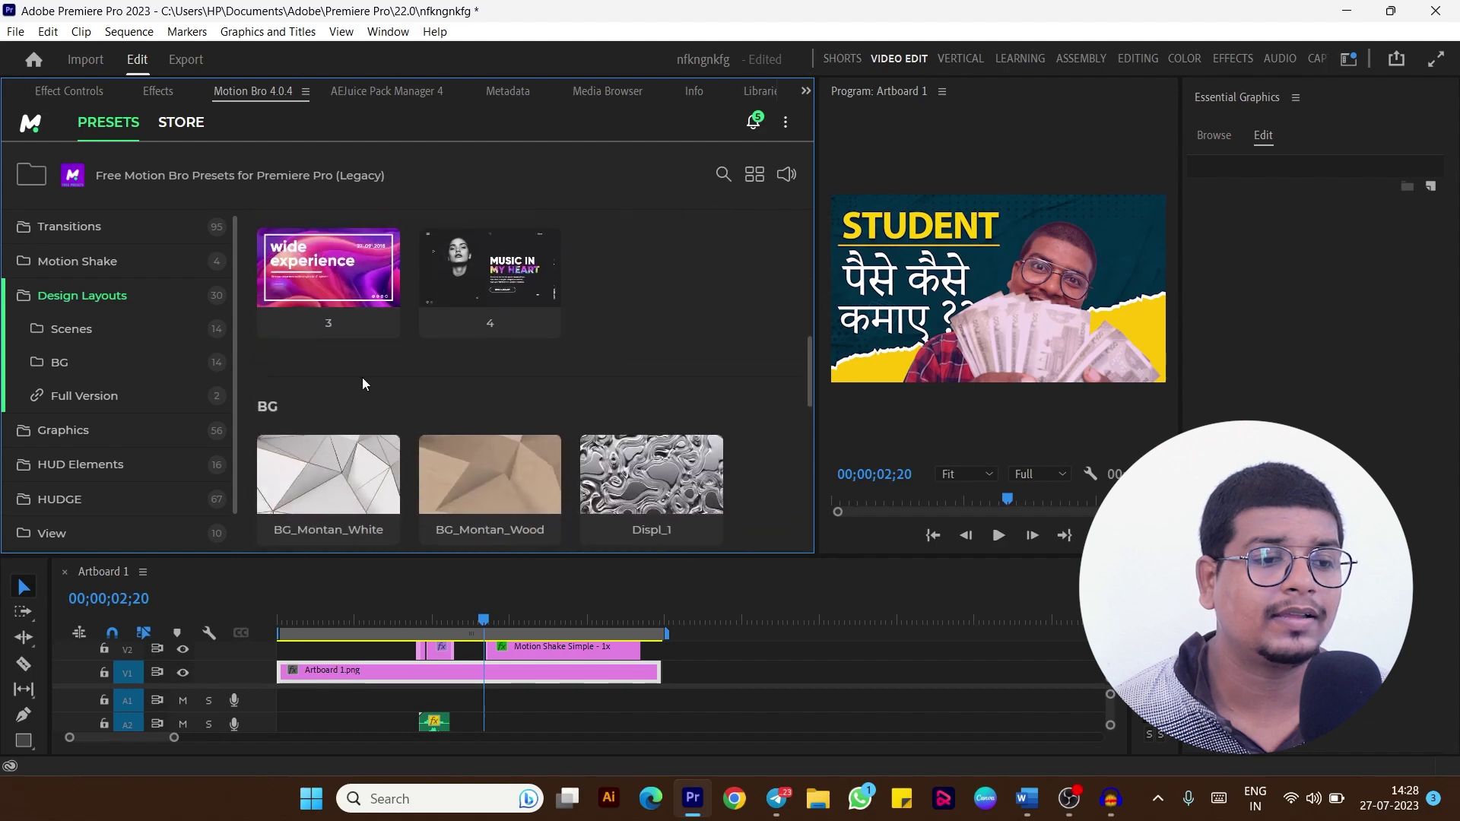
pyautogui.scroll(-3, 362, 377)
pyautogui.scroll(-3, 362, 377)
pyautogui.scroll(-2, 362, 377)
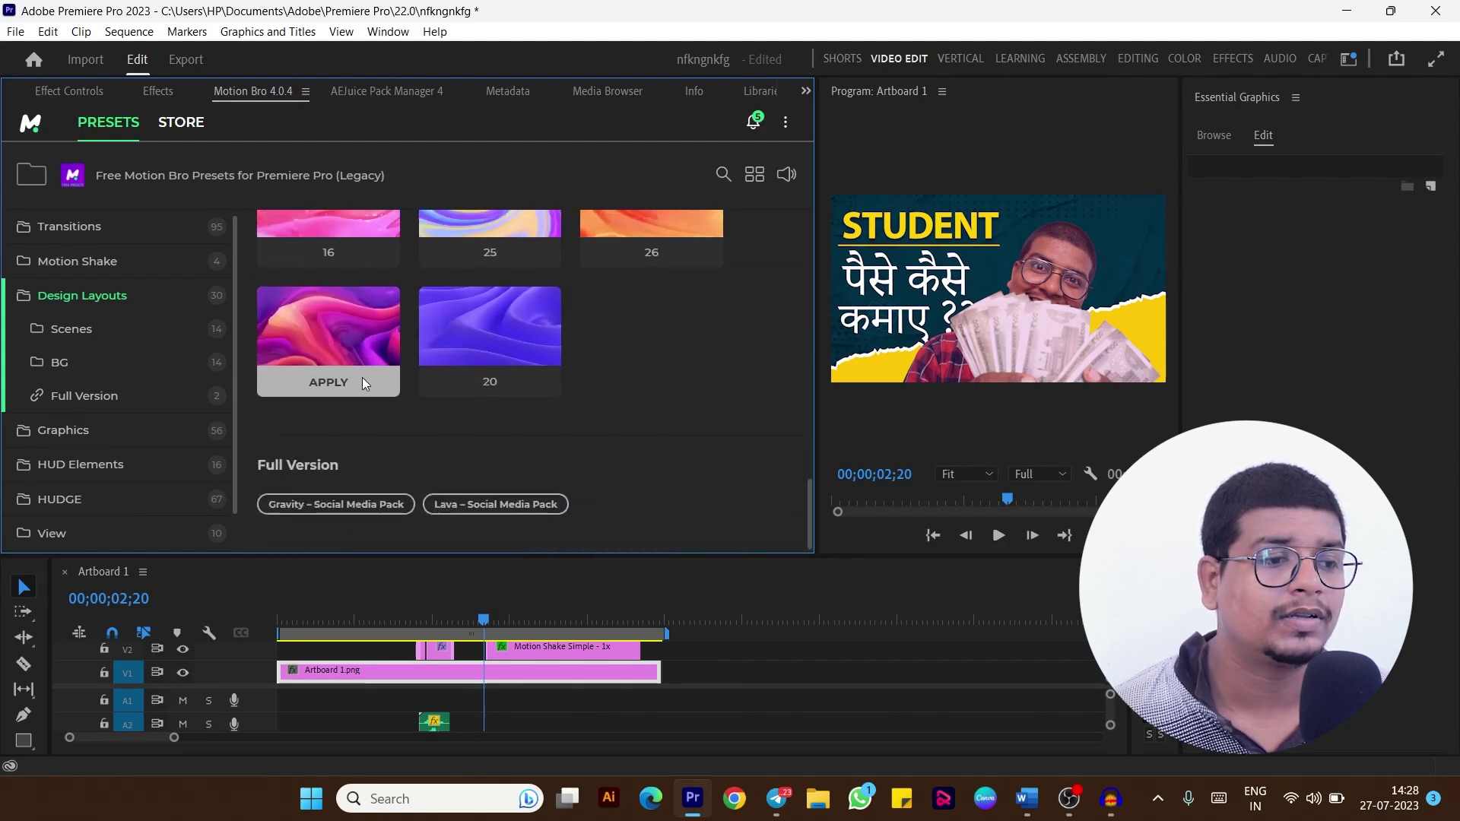
# Browse the Graphics presets from top to bottom.
pyautogui.click(48, 431)
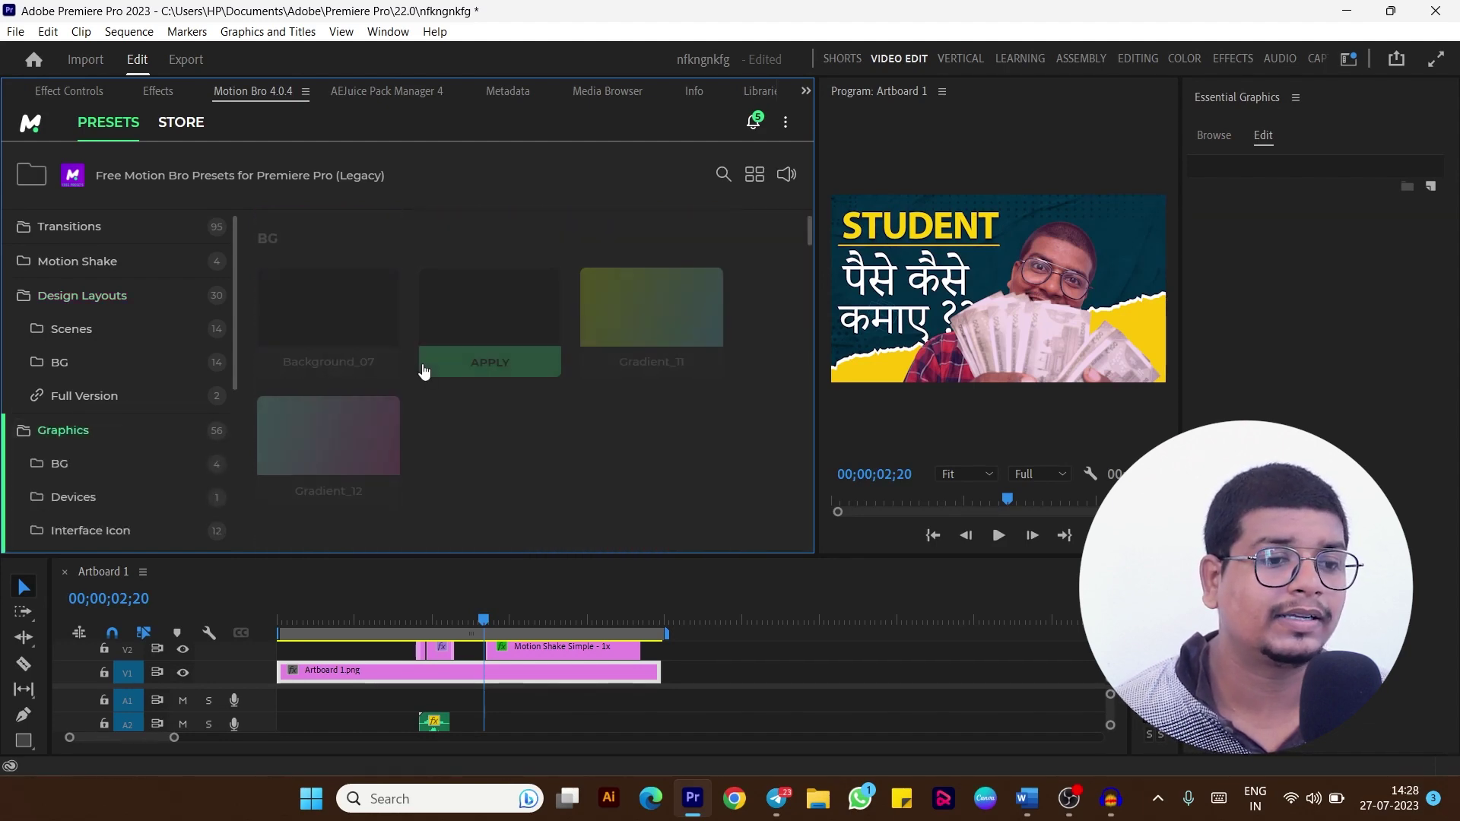
pyautogui.scroll(-2, 424, 369)
pyautogui.scroll(-2, 424, 369)
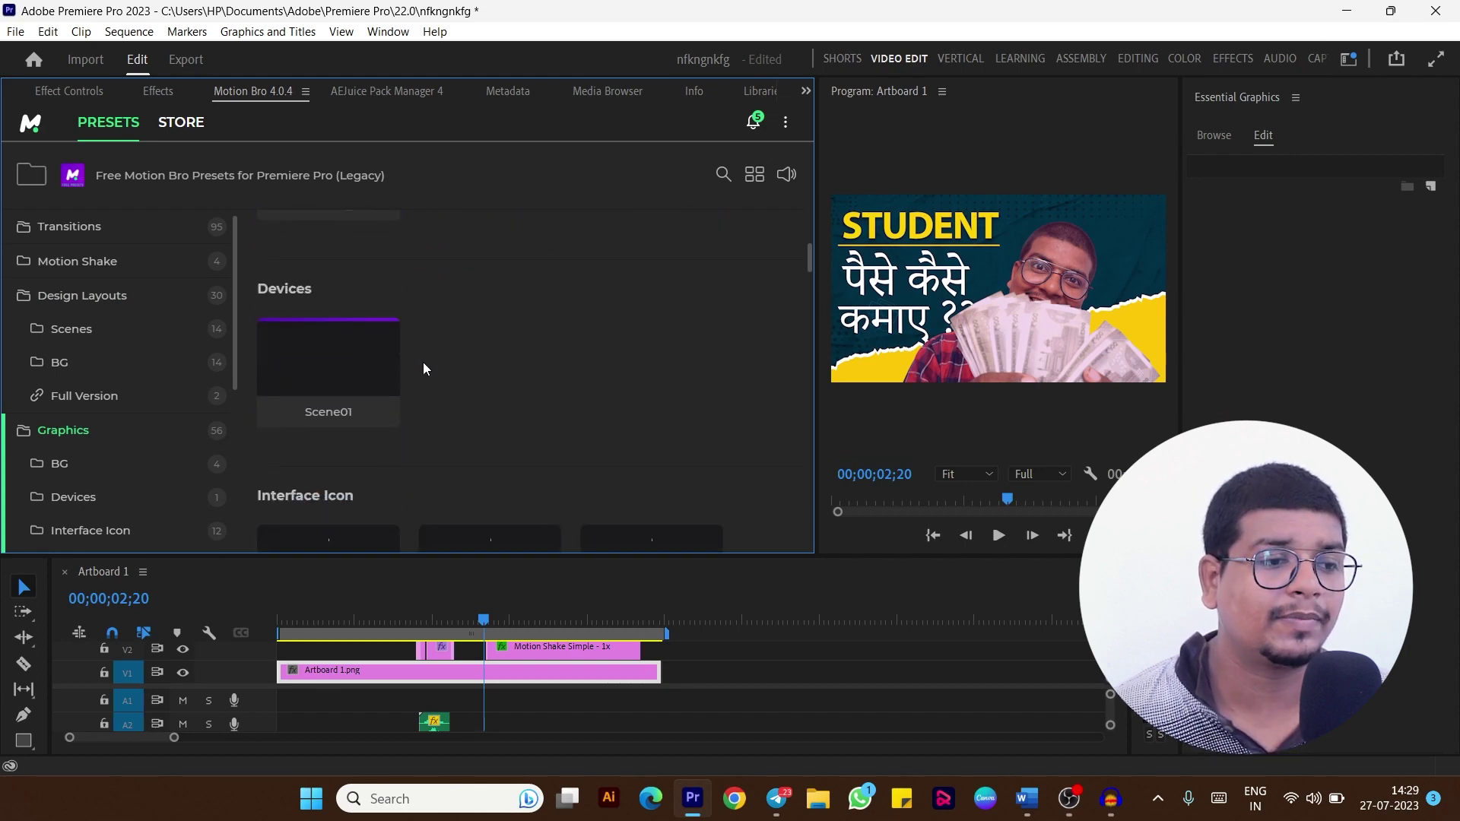
pyautogui.scroll(-2, 424, 368)
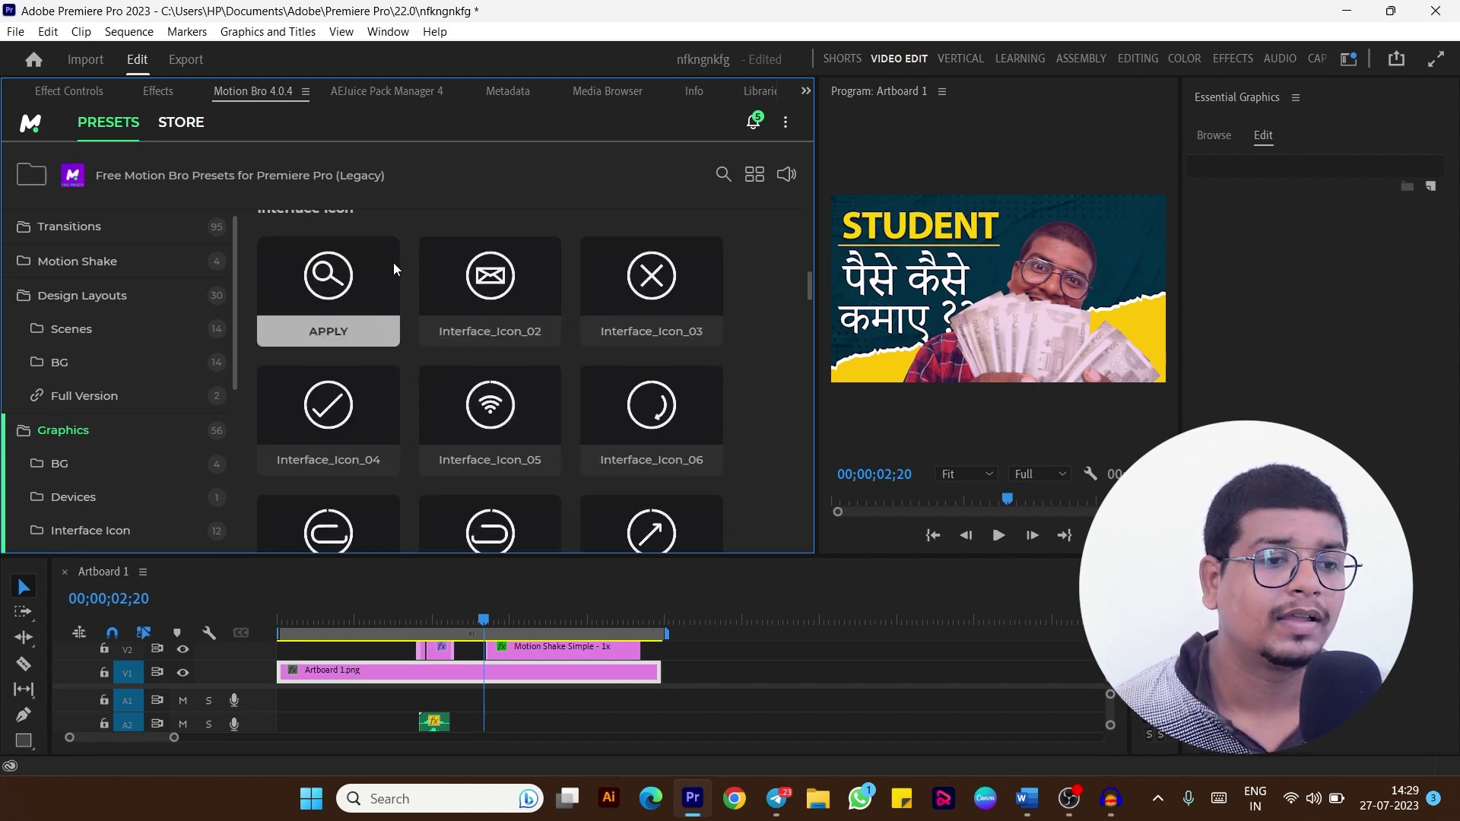
pyautogui.scroll(-2, 542, 414)
pyautogui.scroll(-1, 544, 414)
pyautogui.scroll(-3, 544, 414)
pyautogui.scroll(-1, 544, 414)
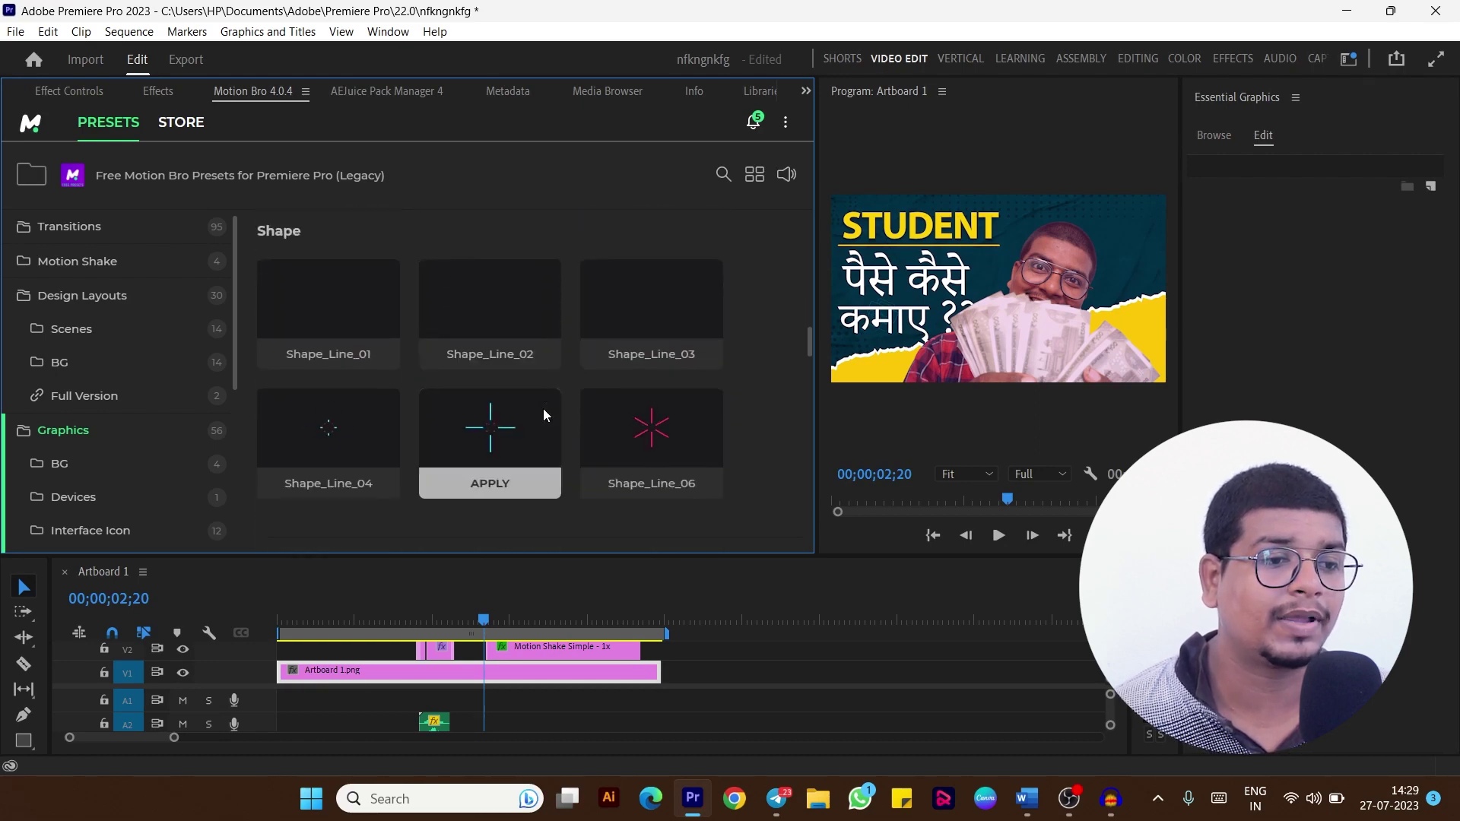
pyautogui.scroll(-1, 544, 414)
pyautogui.scroll(-1, 538, 413)
pyautogui.scroll(-2, 535, 414)
pyautogui.scroll(-2, 601, 323)
pyautogui.scroll(-2, 505, 314)
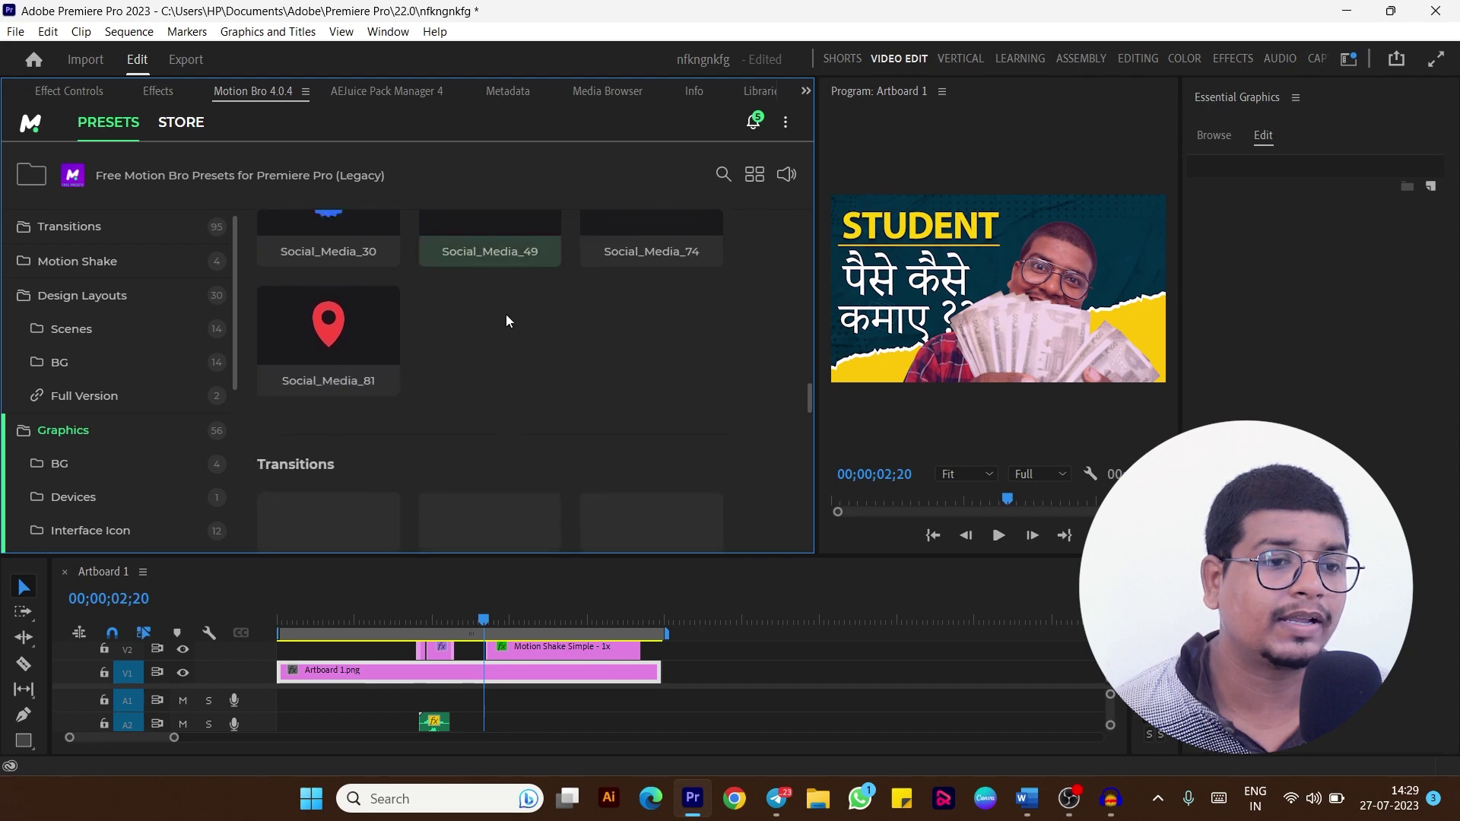
pyautogui.scroll(-3, 486, 331)
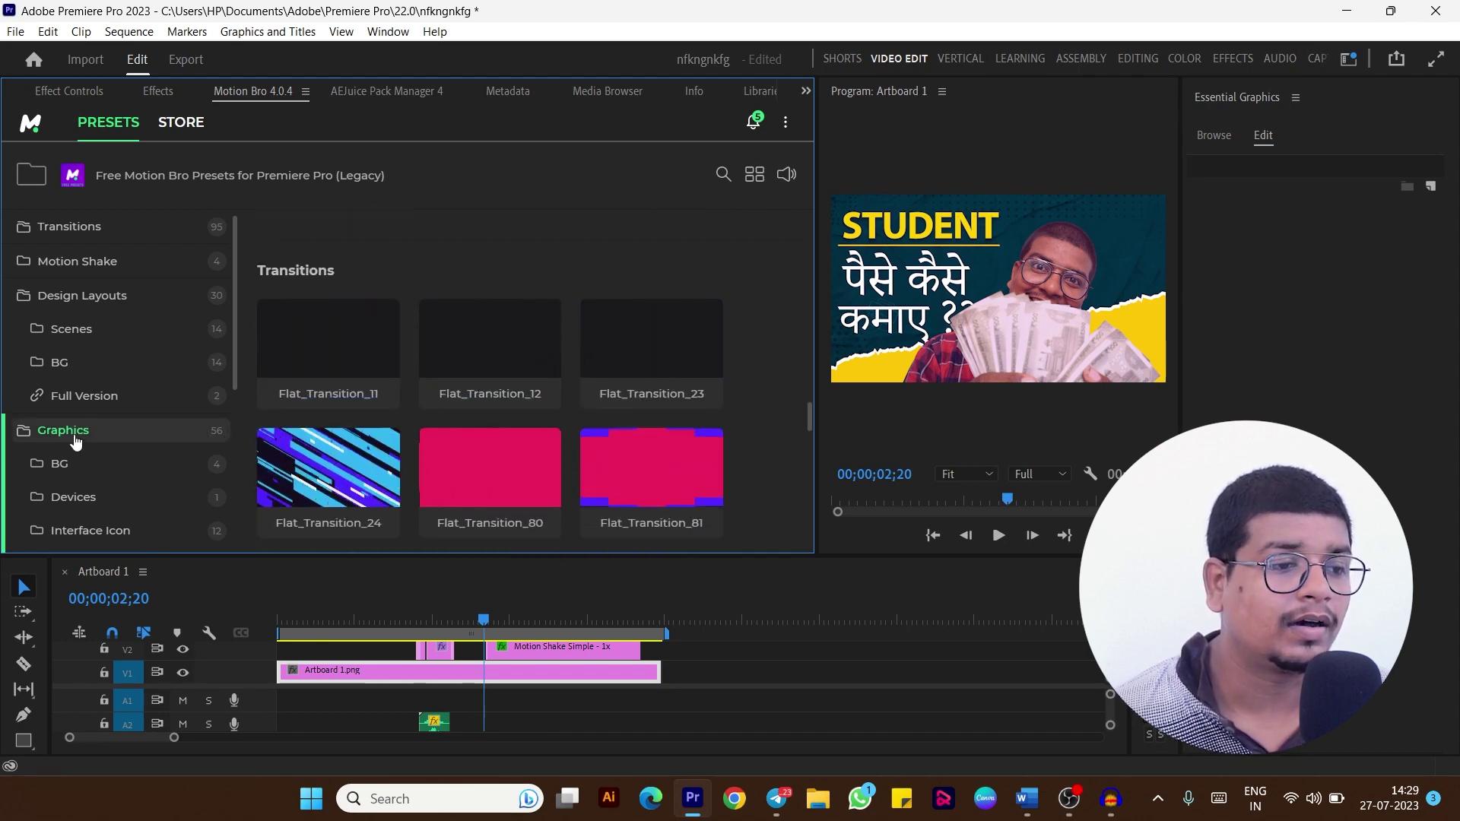
# Browse the HUD Elements subfolders Complex, Elements, Metrics and Wave.
pyautogui.click(30, 430)
pyautogui.click(44, 465)
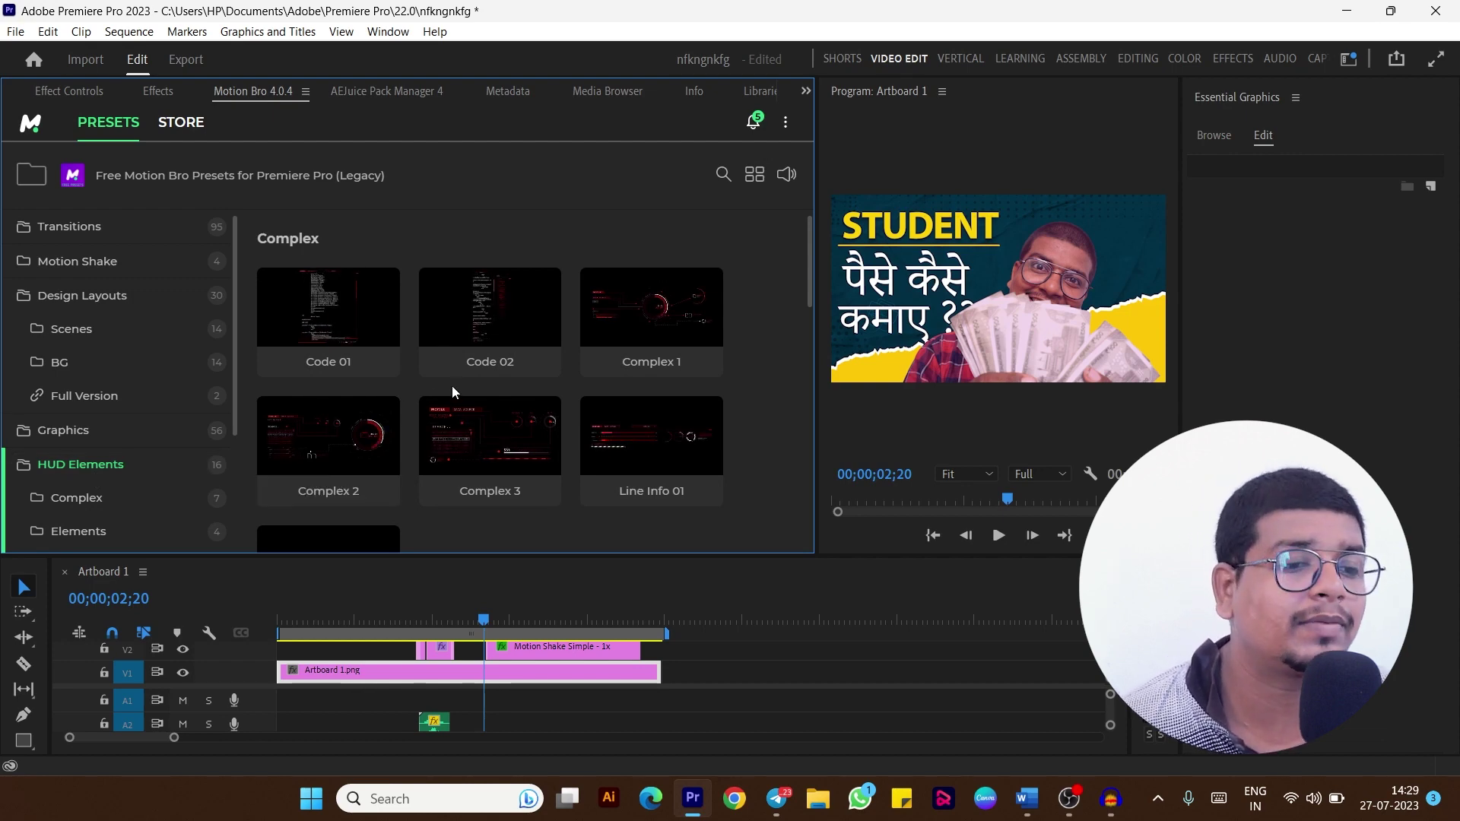
pyautogui.scroll(-3, 452, 387)
pyautogui.scroll(-3, 452, 387)
pyautogui.scroll(-3, 453, 387)
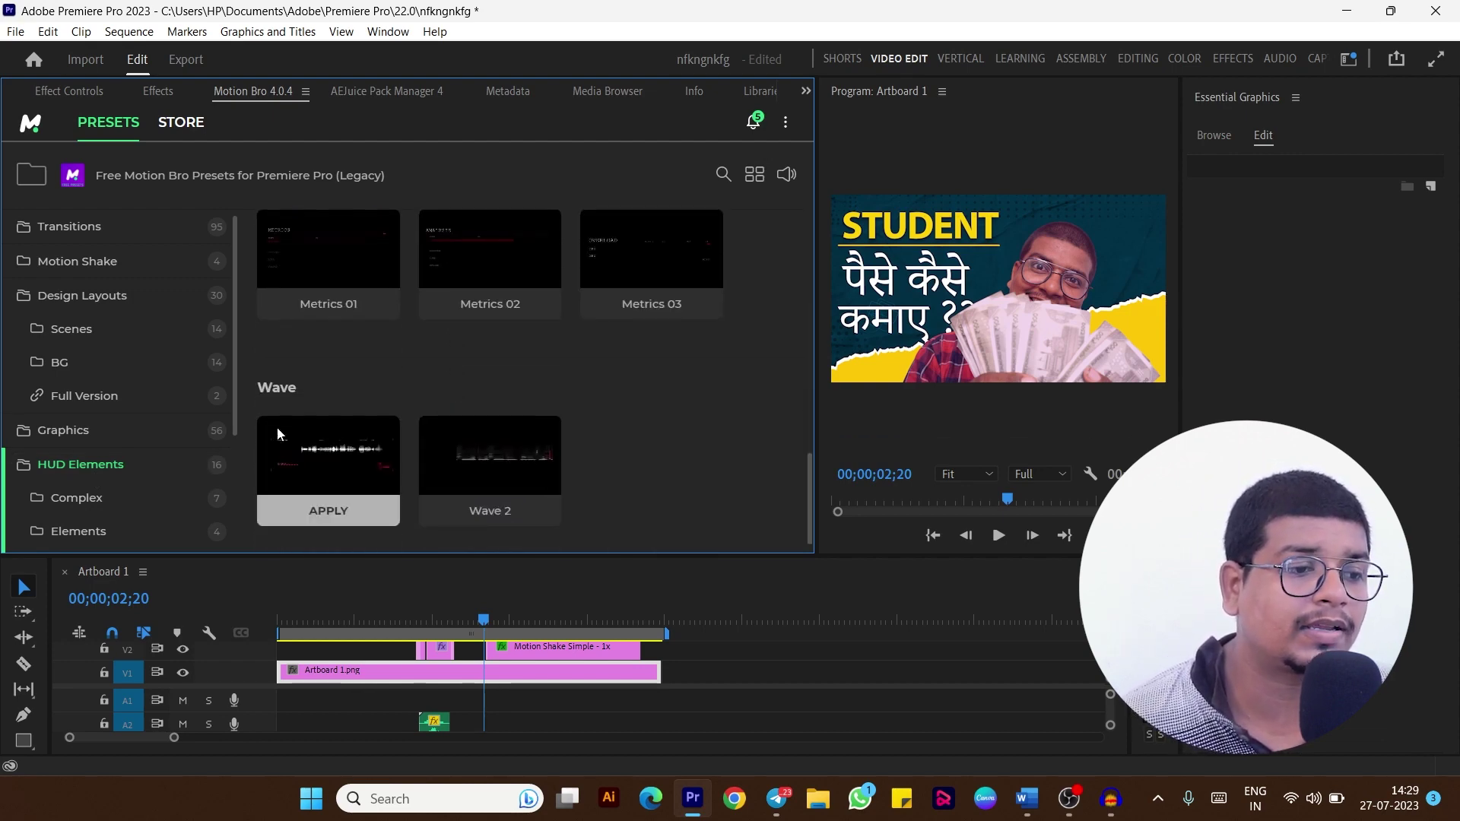
pyautogui.scroll(-2, 139, 467)
pyautogui.click(124, 458)
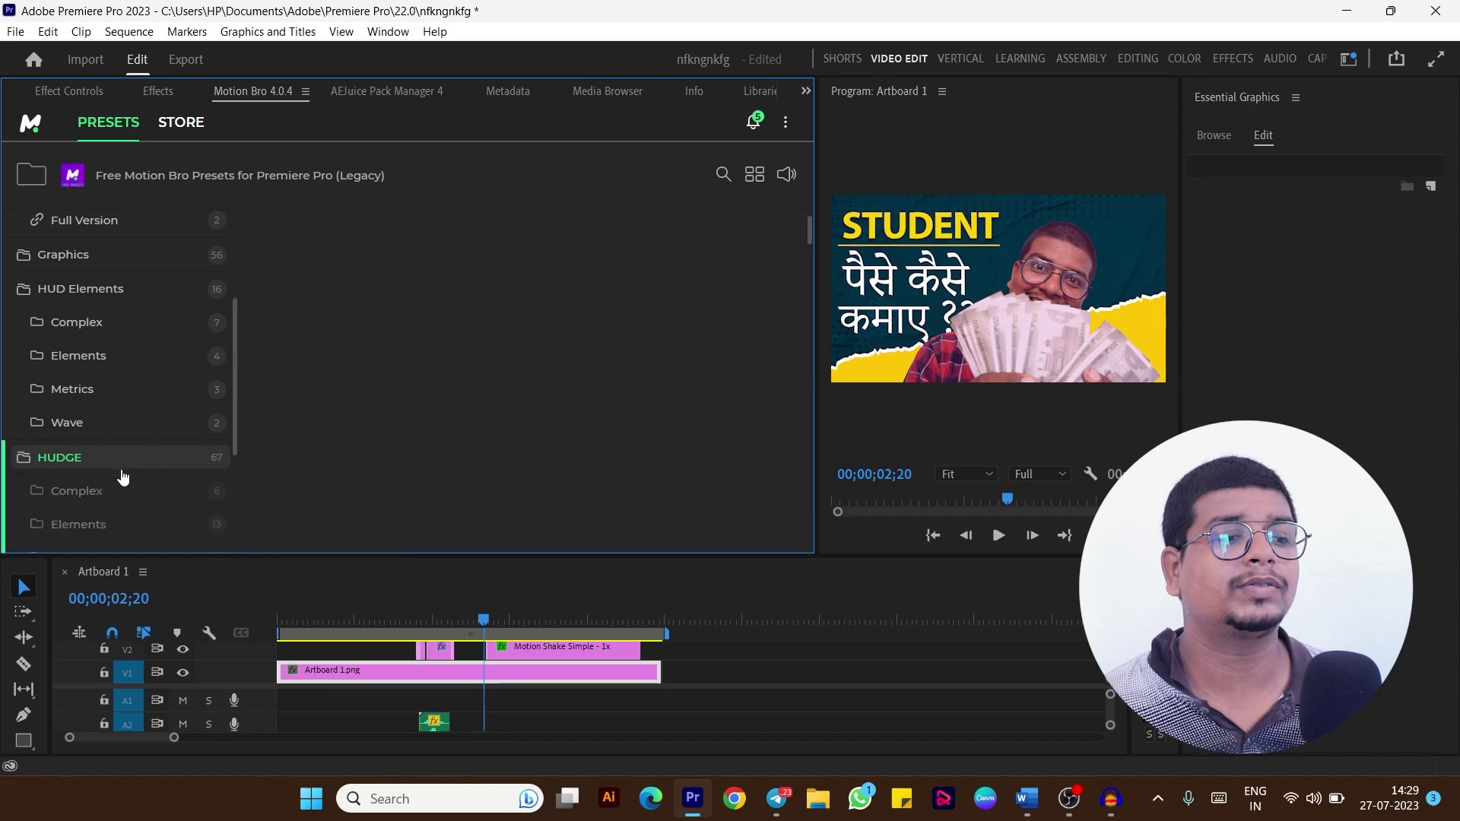
# Look through the HUDGE and View presets, then show the Call-Outs Arrows presets 1–6.
pyautogui.scroll(-5, 124, 479)
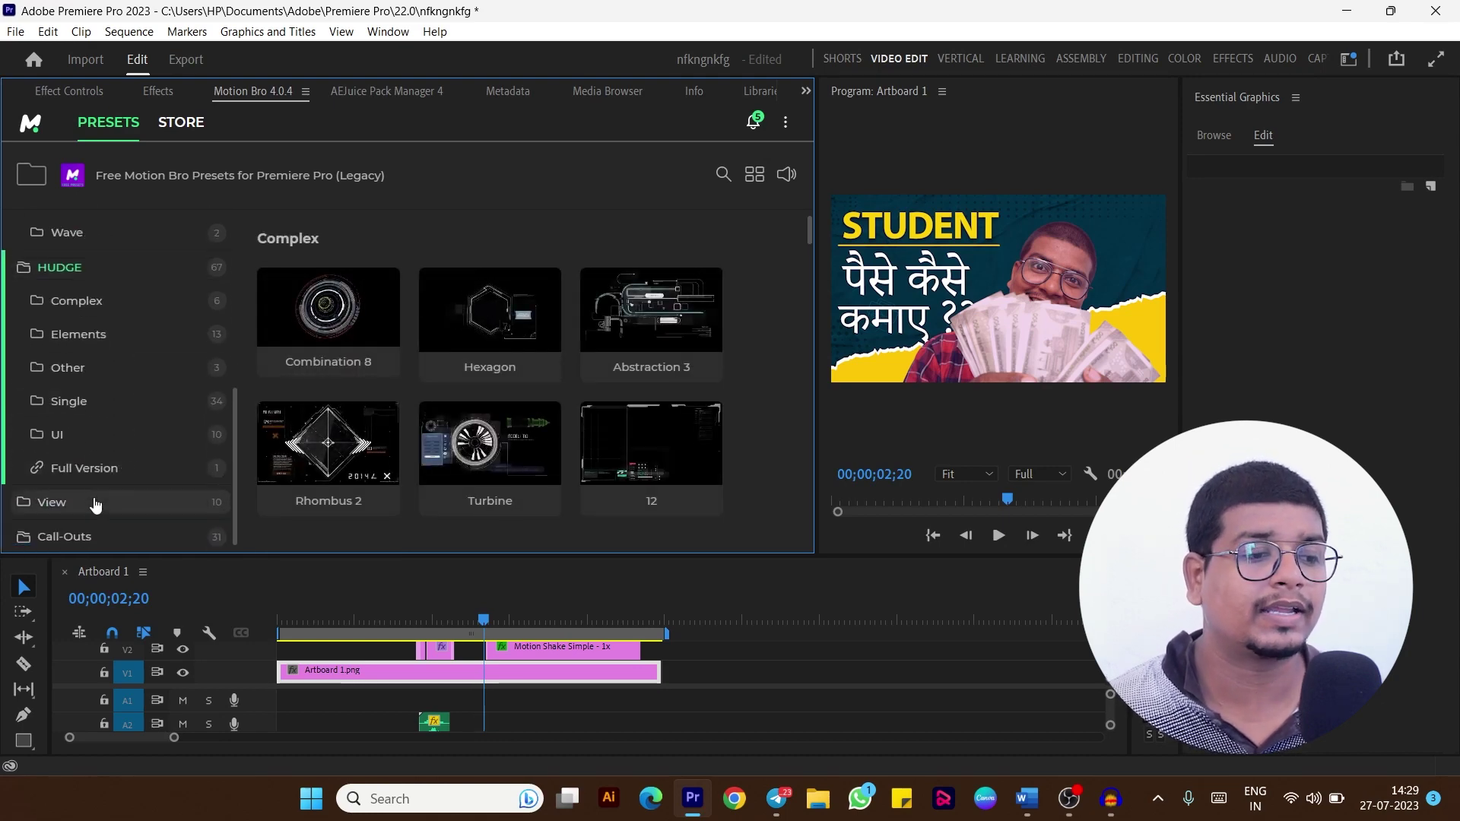
pyautogui.click(94, 502)
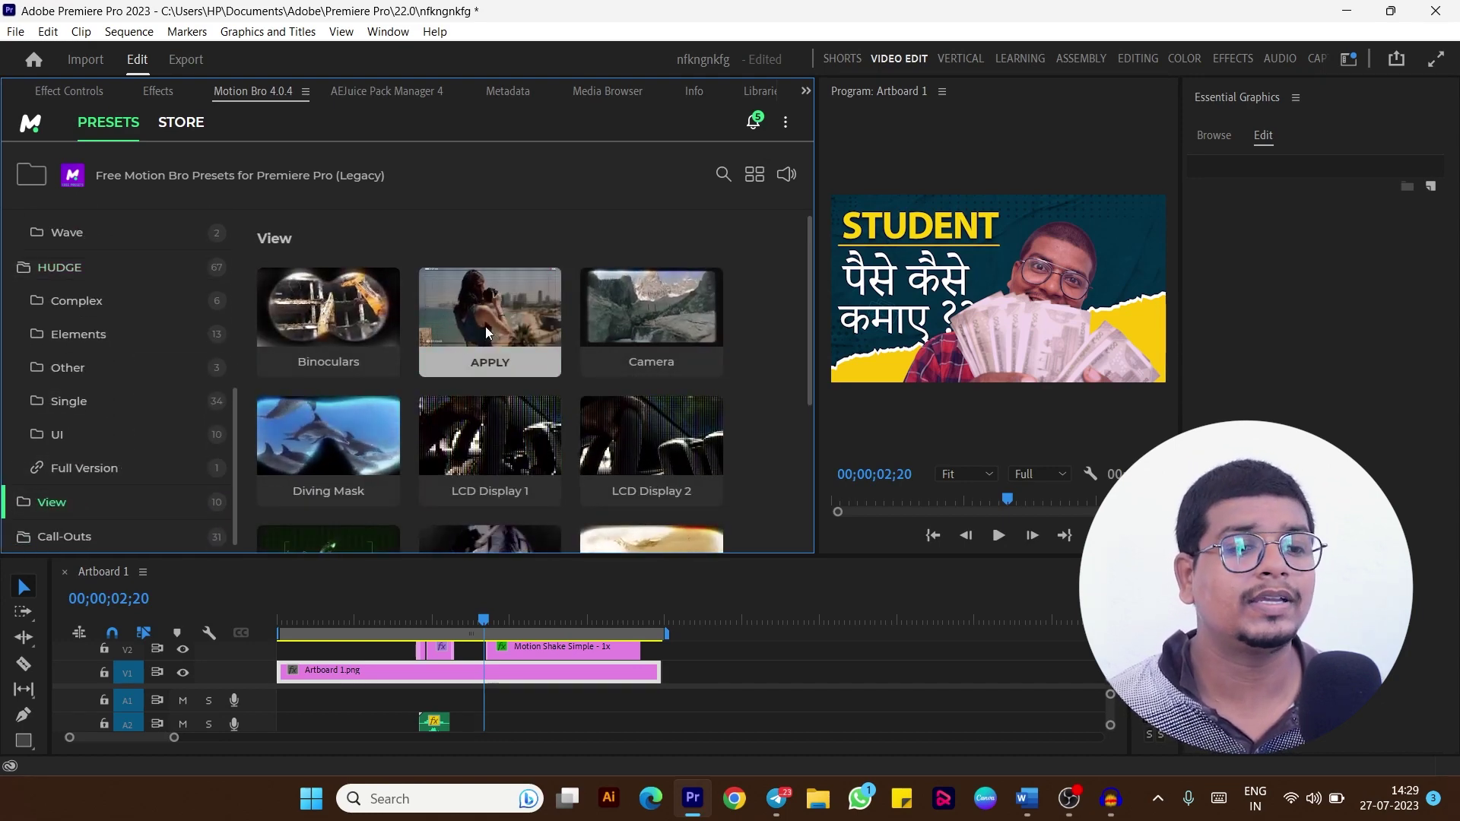
pyautogui.scroll(-2, 482, 317)
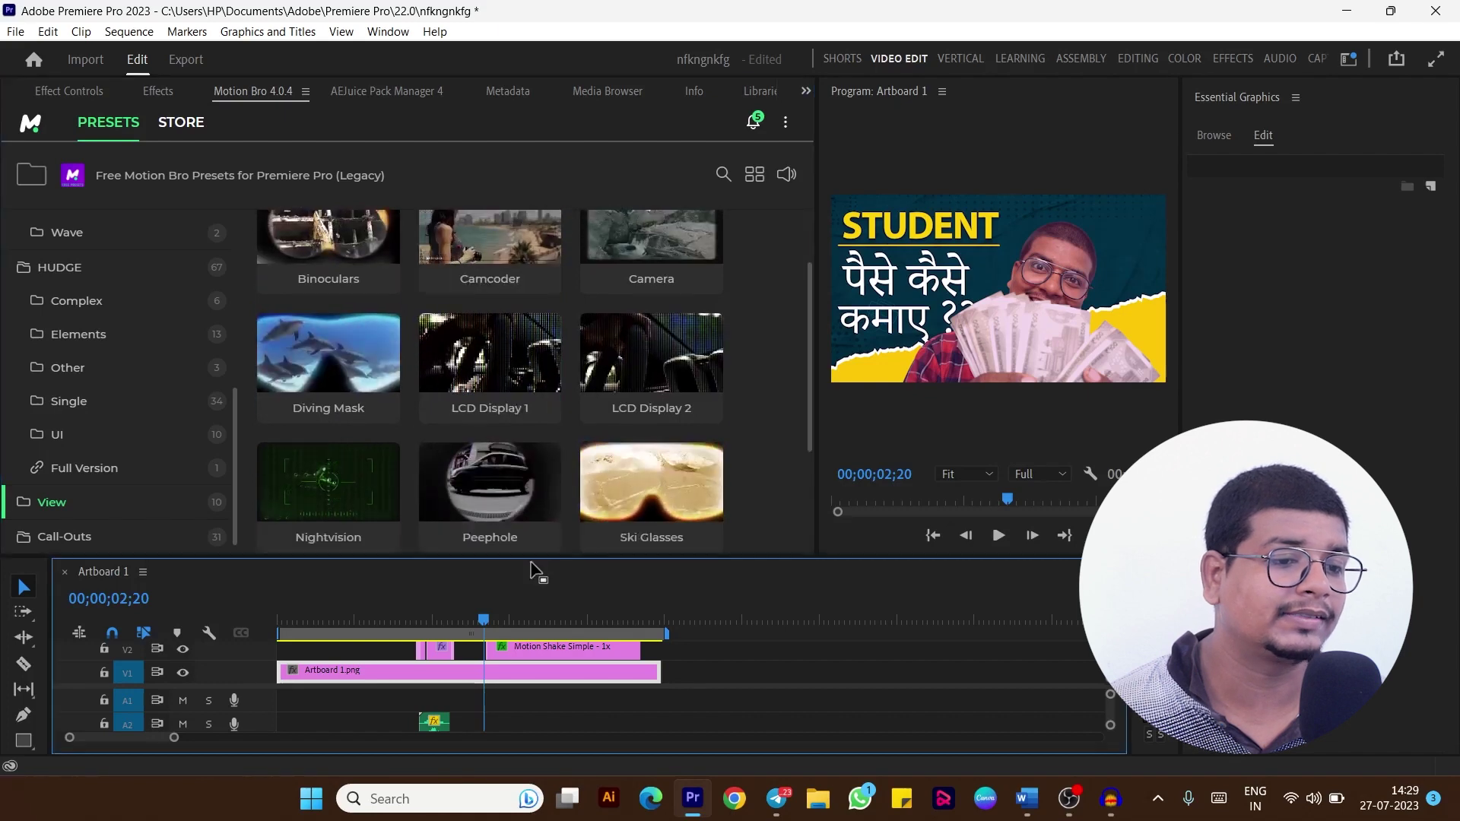
pyautogui.scroll(2, 487, 467)
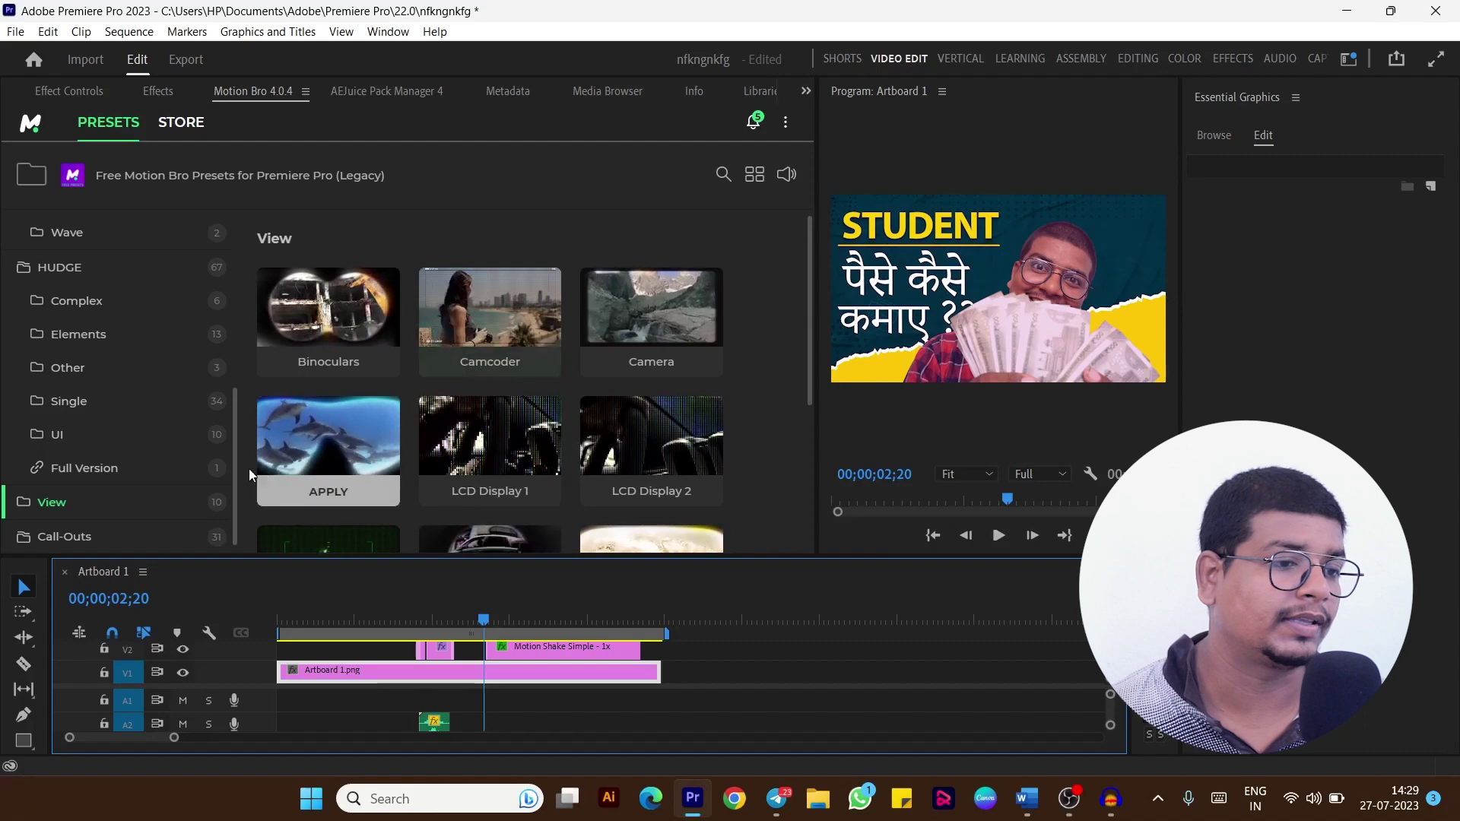
pyautogui.click(113, 533)
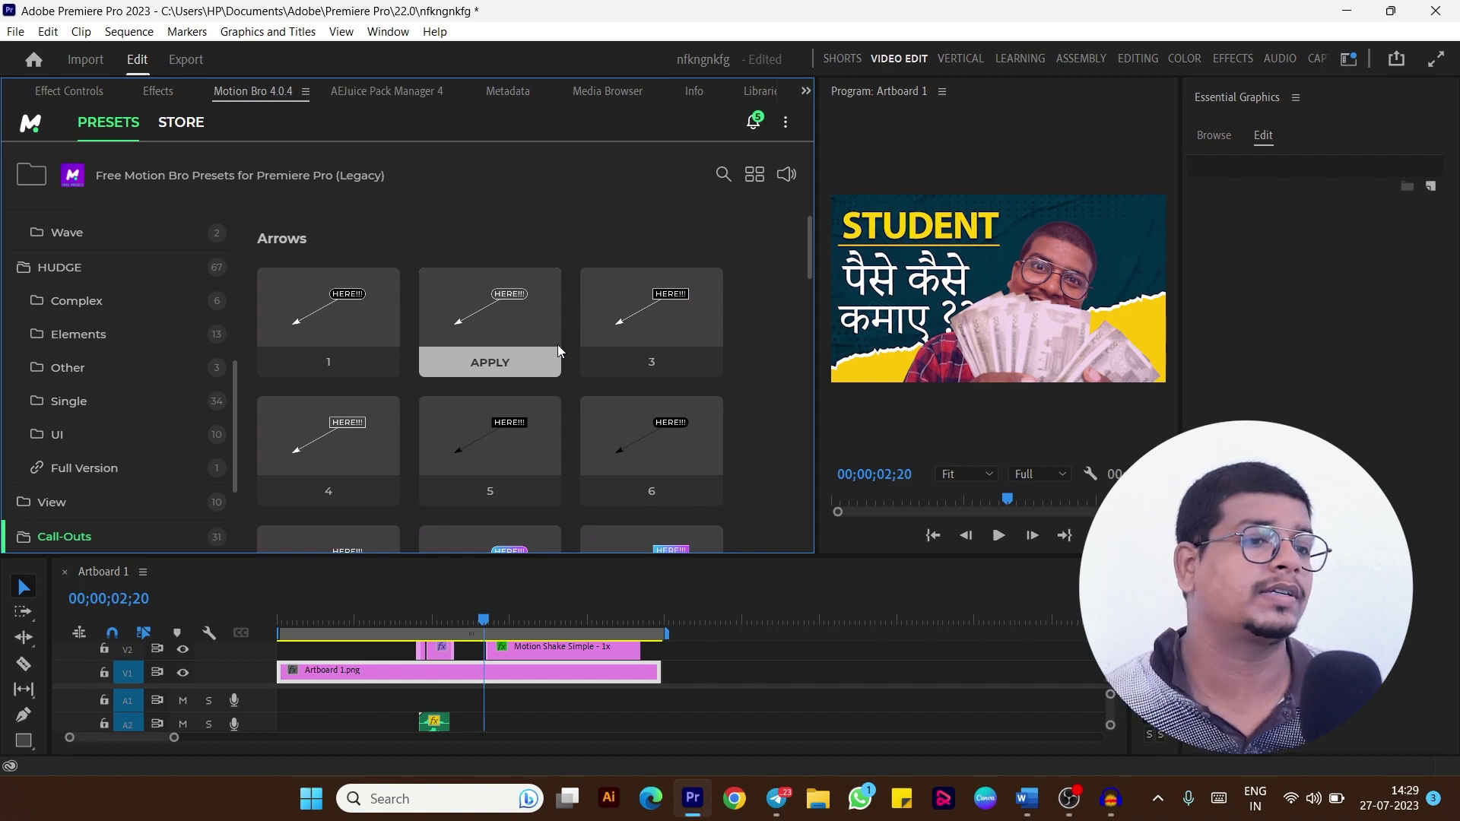
pyautogui.scroll(-5, 540, 435)
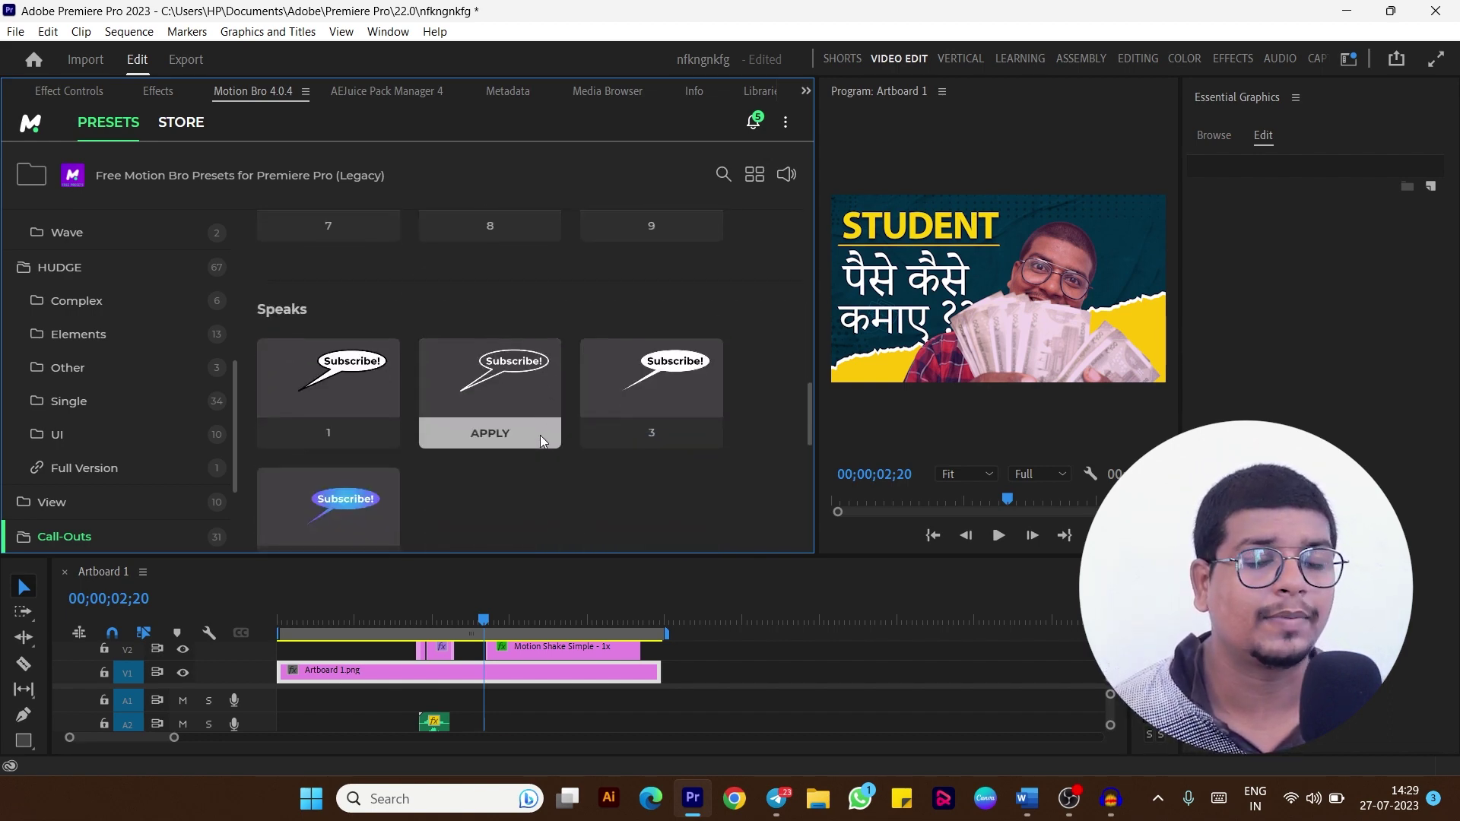
pyautogui.scroll(-3, 540, 435)
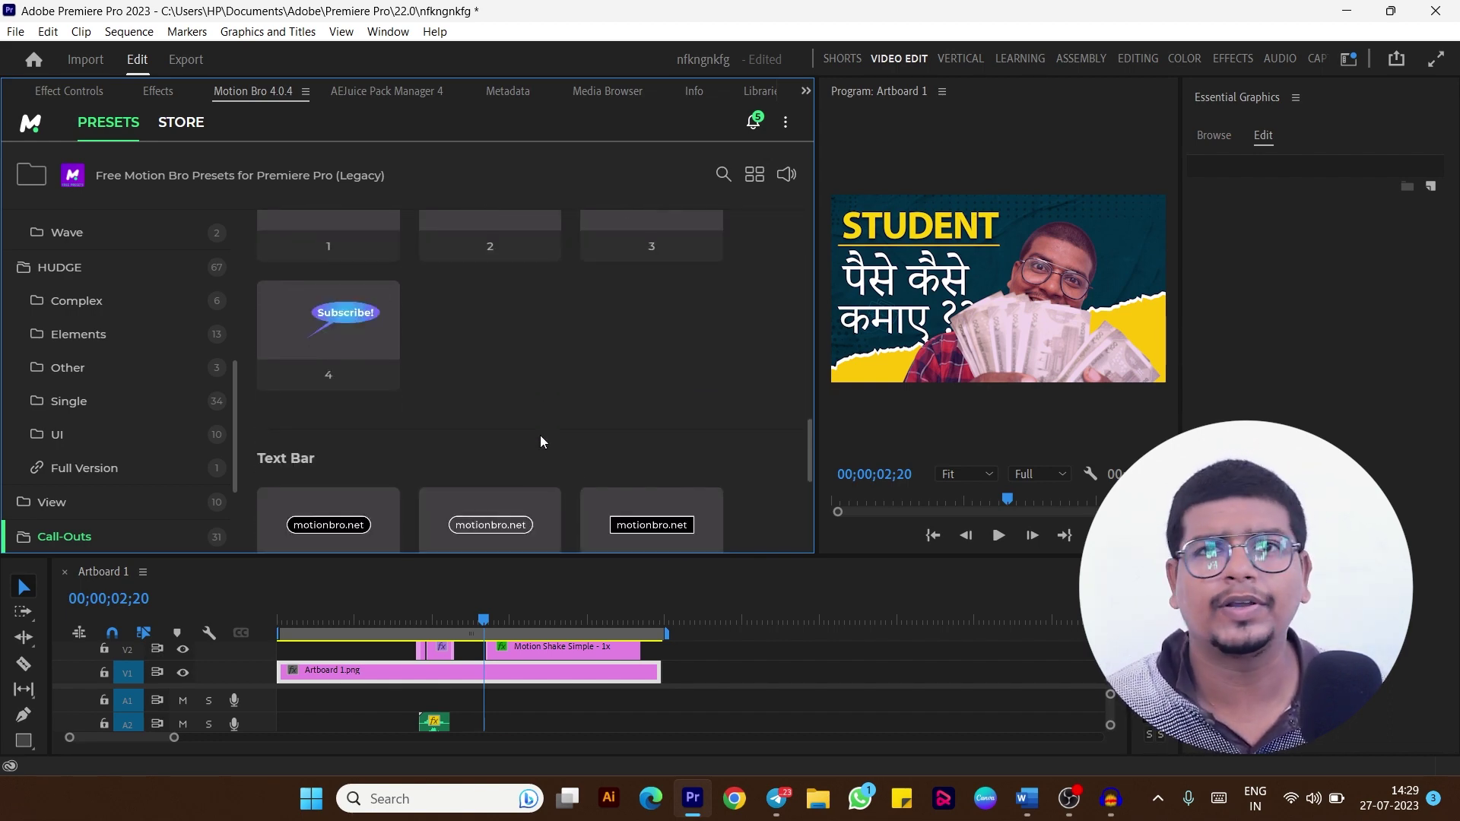